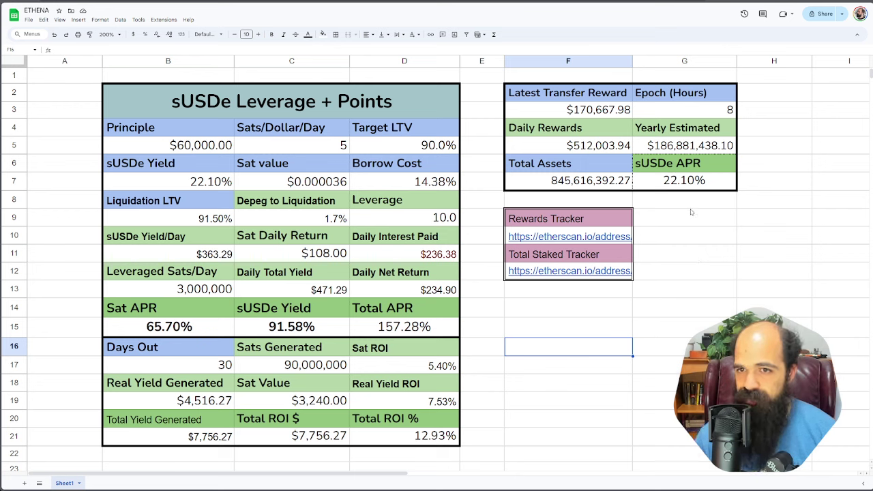
Select cell F3 to check the Latest Transfer Reward value and its Etherscan tracker
click(587, 117)
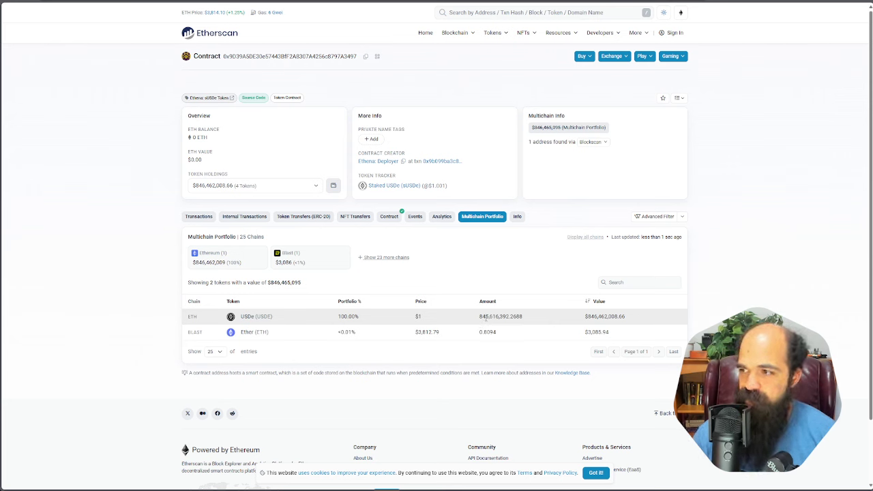
Back on the ETHENA sheet, check the Total Assets (F7) and sUSDe APR (G7) figures
key(ctrl+Tab)
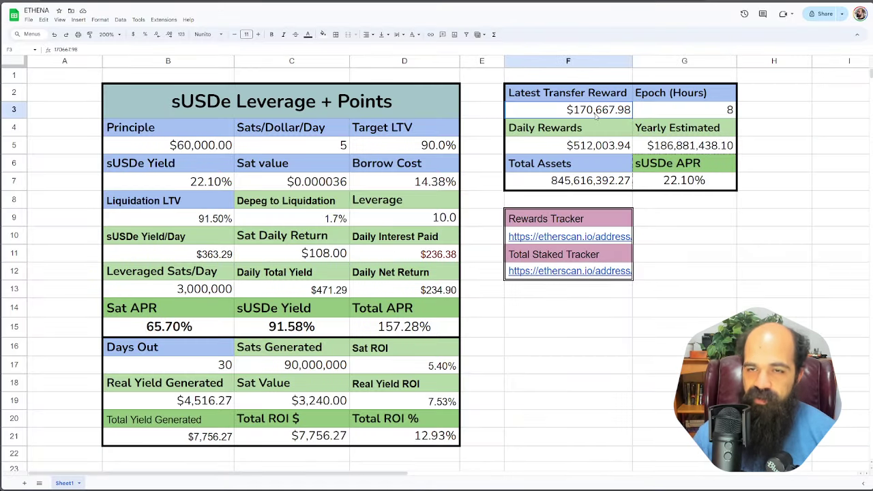
click(591, 182)
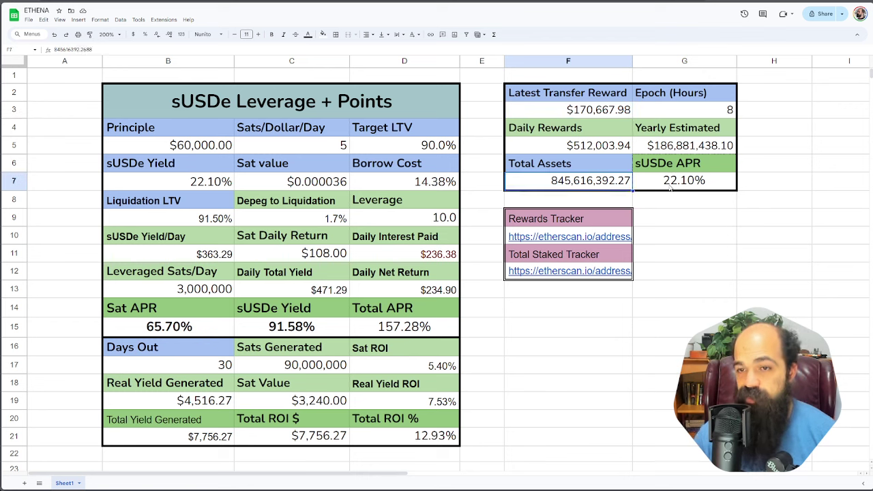
click(670, 191)
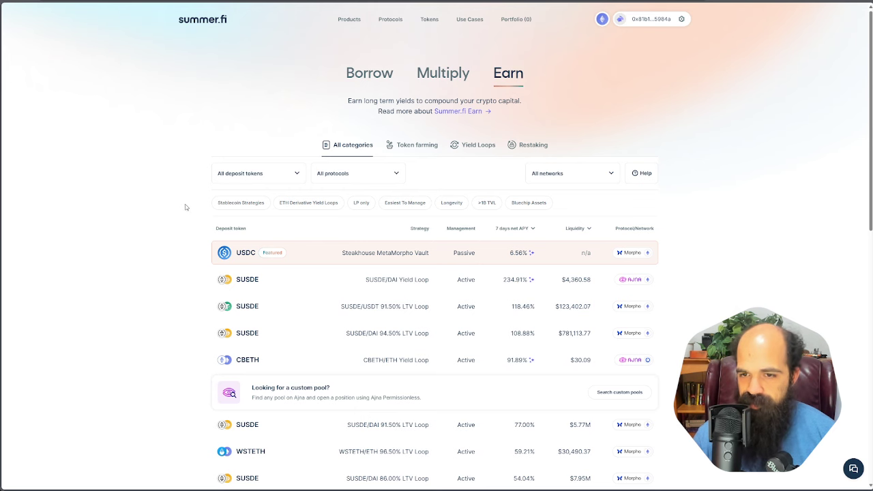
Open the All protocols filter on the Earn page, scroll its list, then close it
click(336, 178)
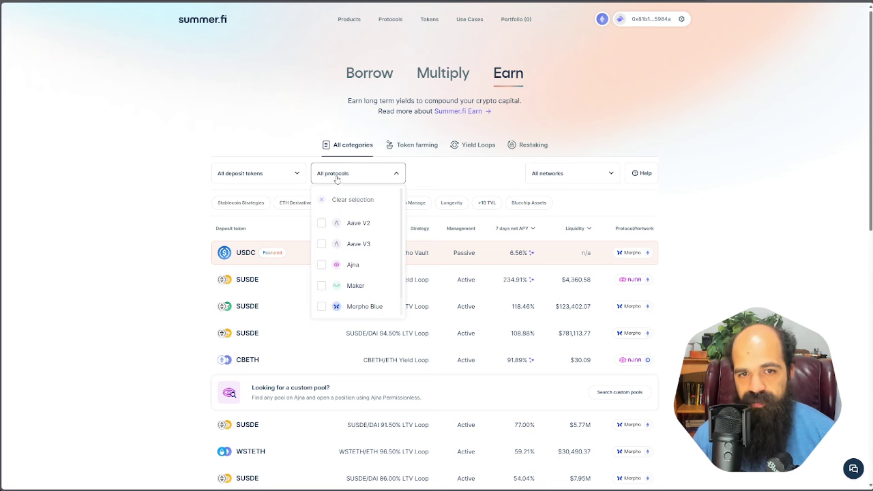
scroll(361, 293, down, 1)
click(725, 214)
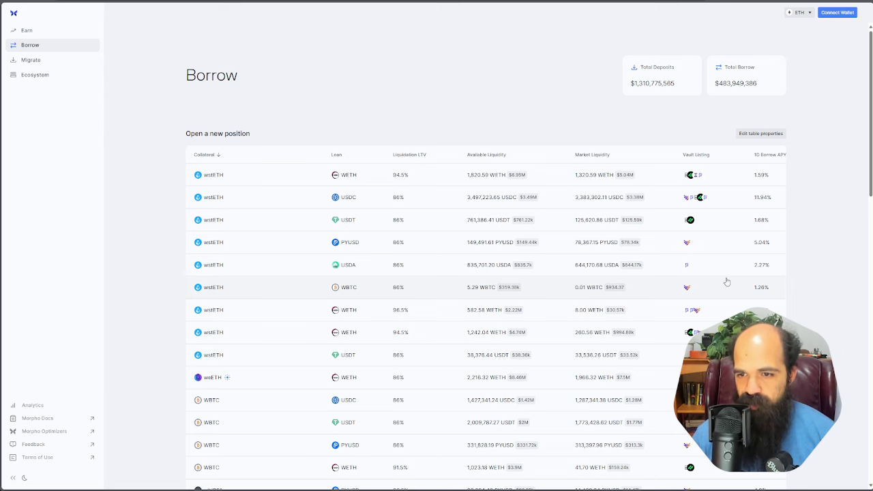
Scroll Morpho Blue's Borrow table down to the USDe and sUSDe collateral markets
scroll(252, 339, down, 5)
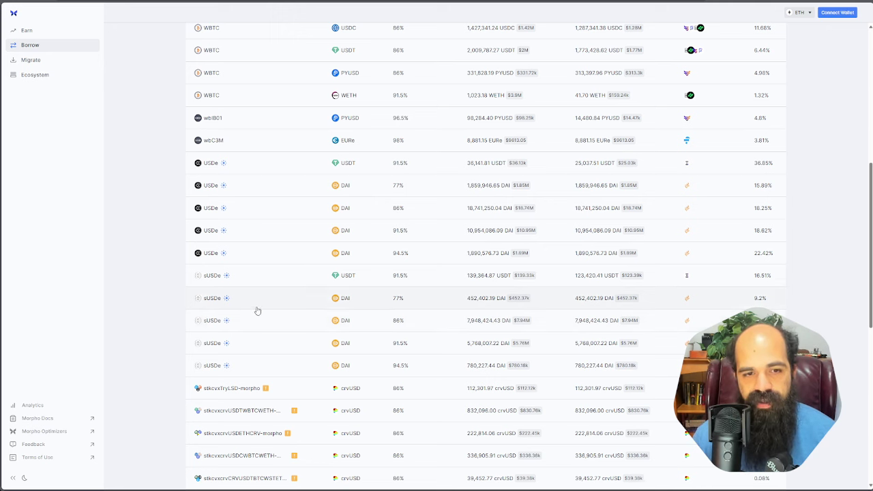
Open the sUSDe/DAI 91.5% LLTV market and switch its rates chart from 3M to 1M
click(437, 351)
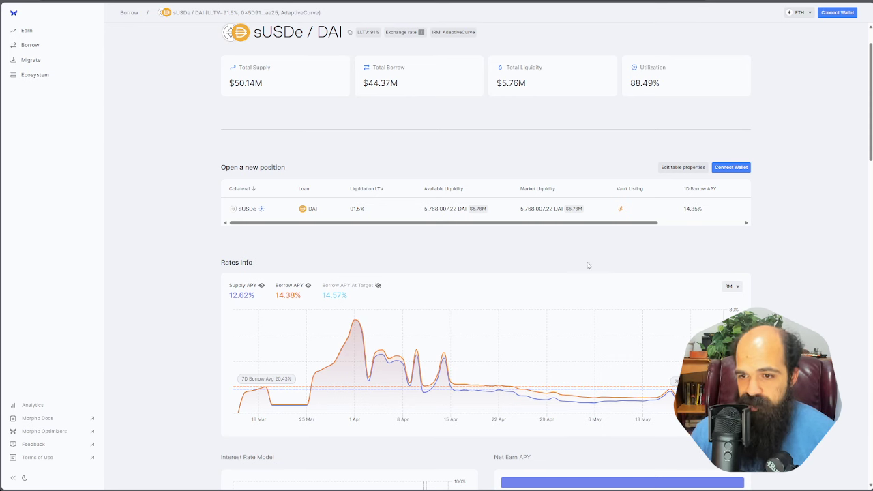
click(734, 289)
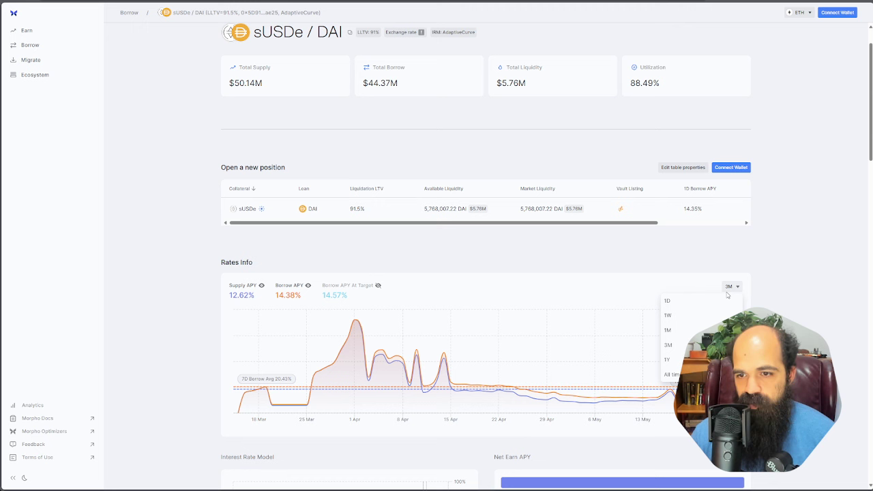
click(679, 332)
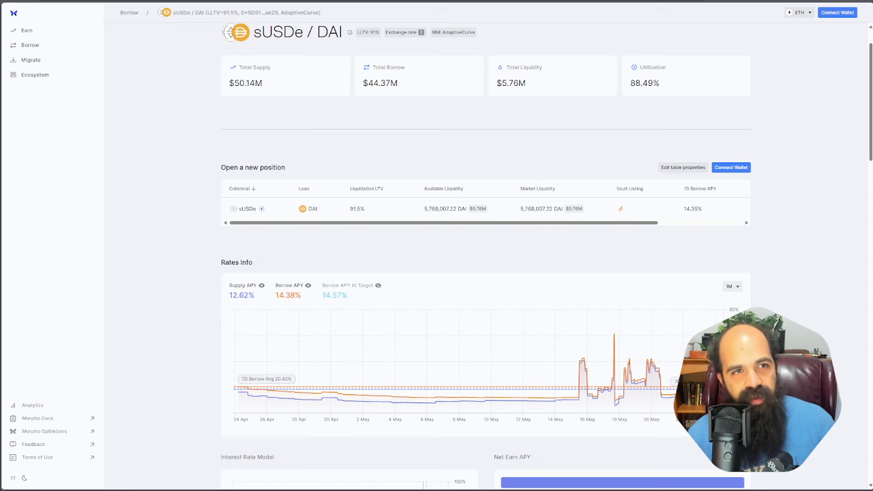
Switch to the summer.fi Earn tab and scroll the strategy table to the sUSDe loops
key(ctrl+Tab)
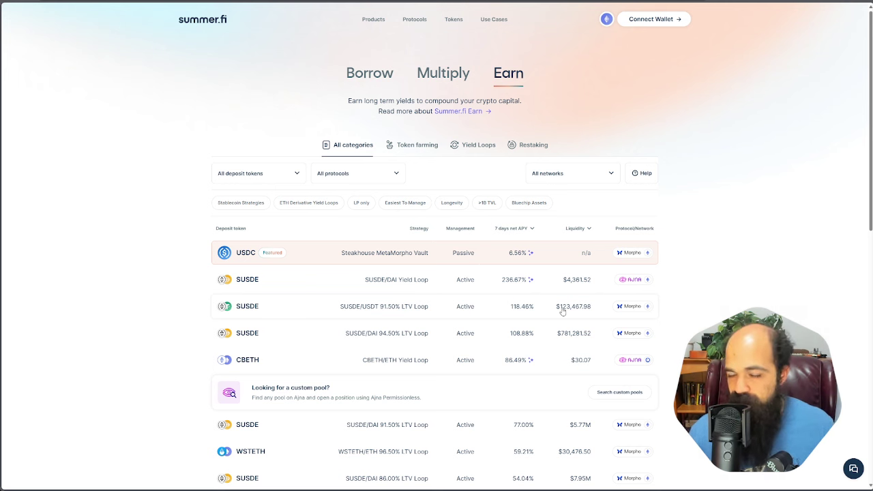
scroll(310, 321, down, 1)
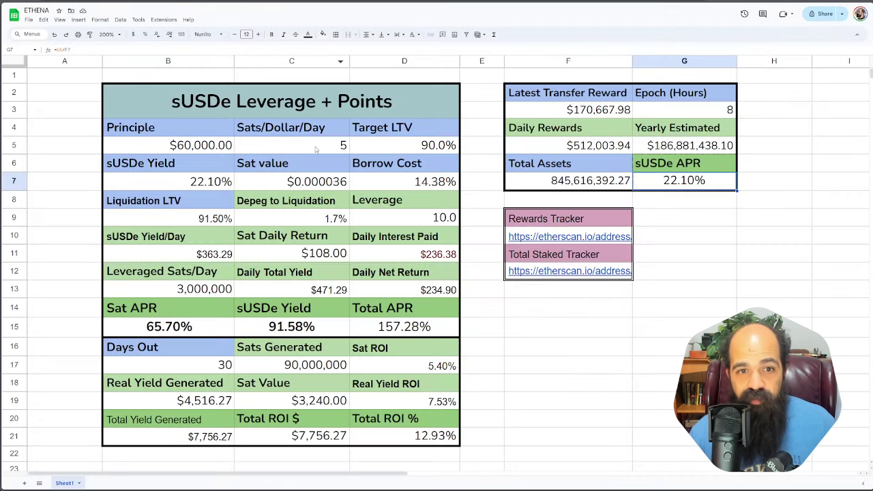
Check the Sat value and Sats/Dollar/Day figures, then set the Principle to $12,000
click(314, 181)
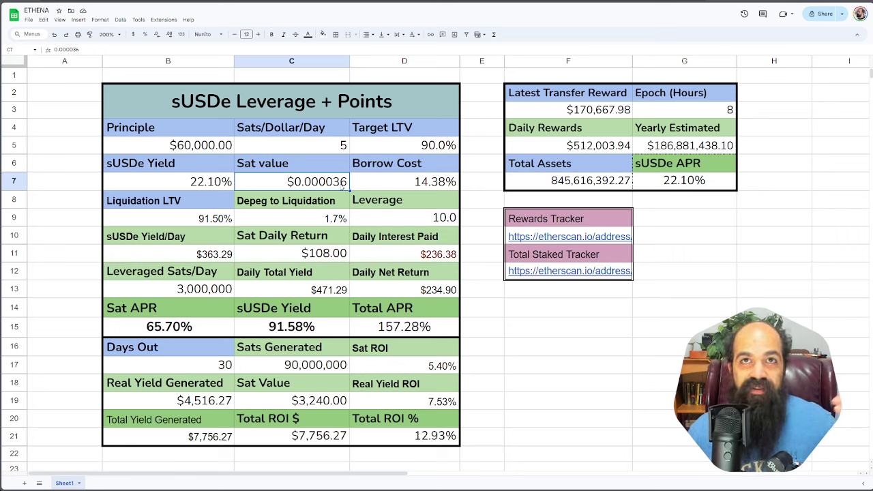
click(300, 148)
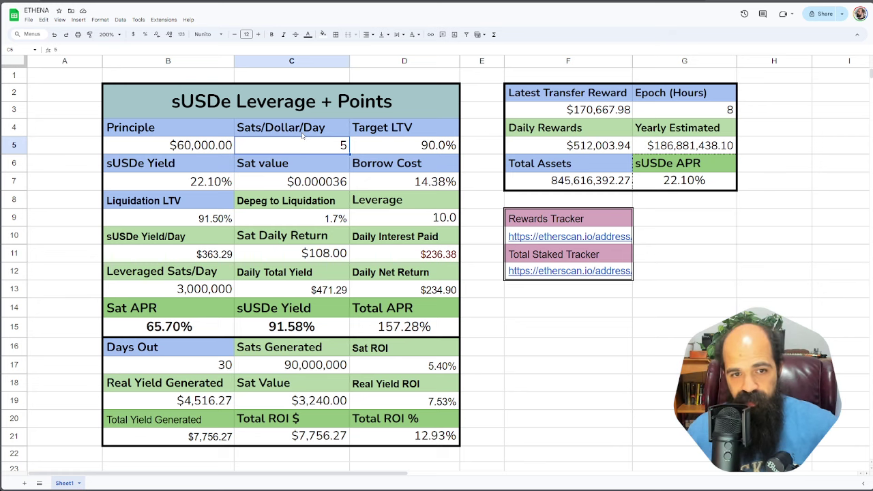
click(193, 153)
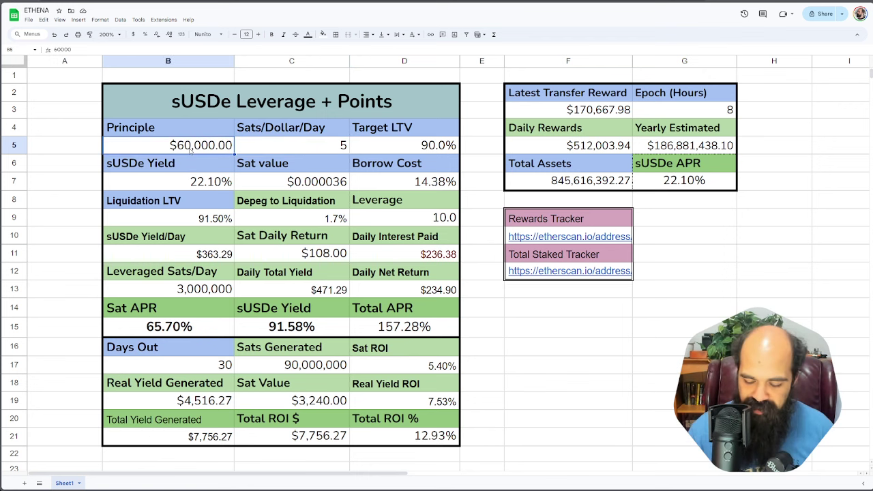
text(10)
key(BackSpace)
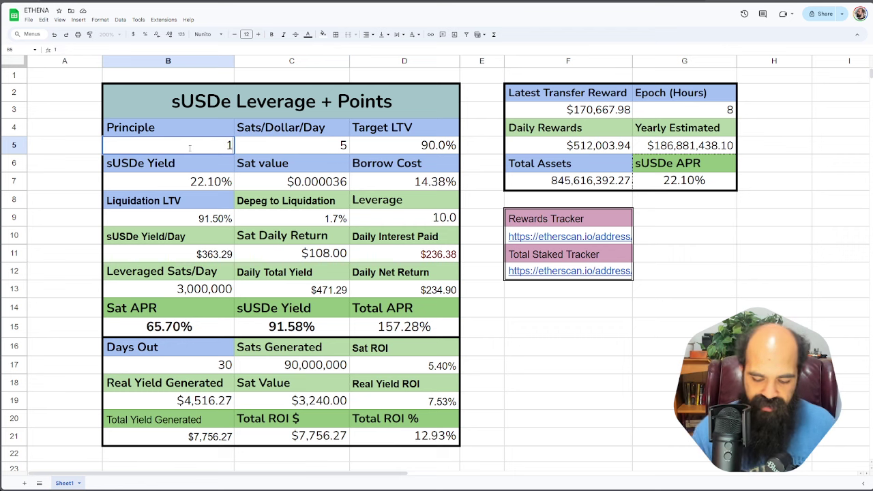
text(2000)
key(Return)
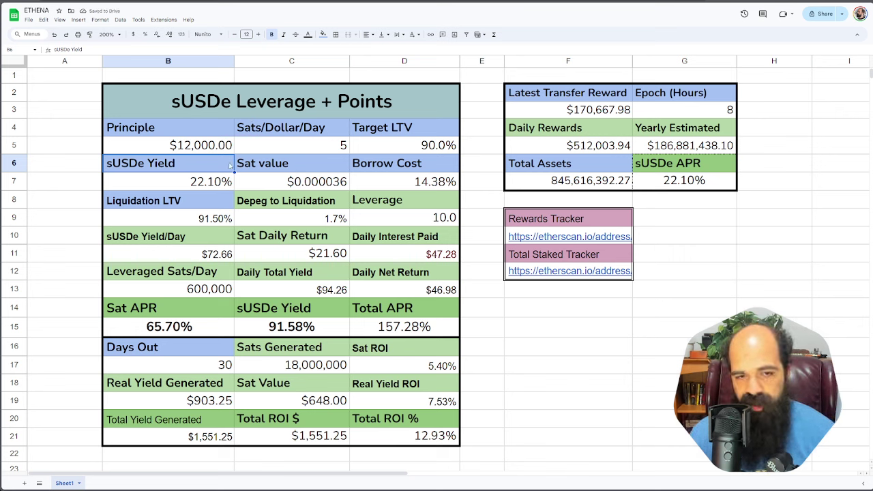
Inspect the Daily Total Yield, sUSDe Yield/Day, Sat Daily Return and Daily Interest Paid formulas
click(293, 292)
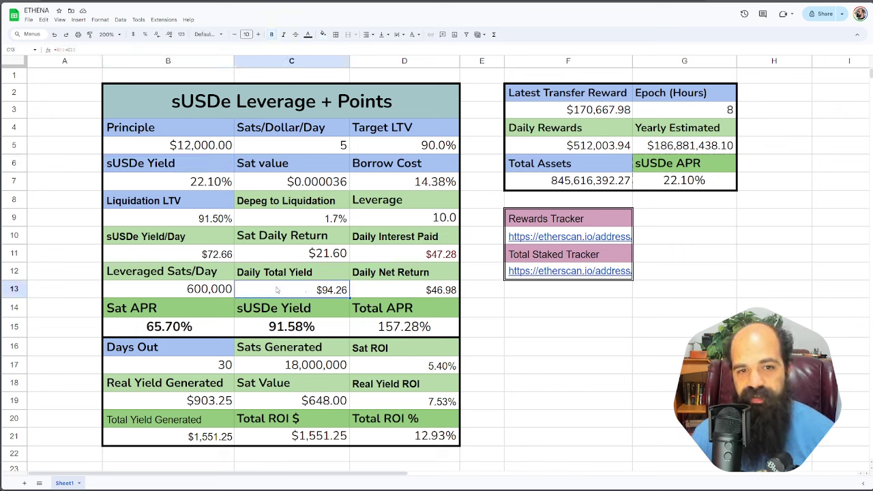
click(185, 256)
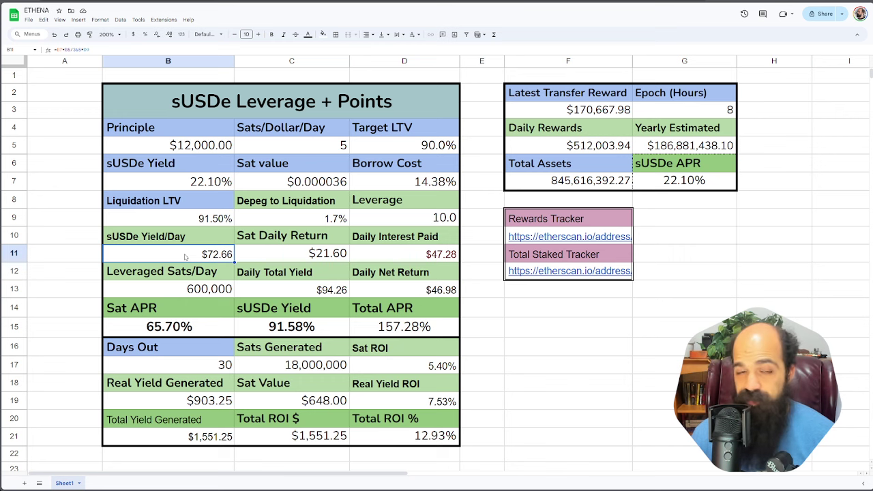
click(285, 259)
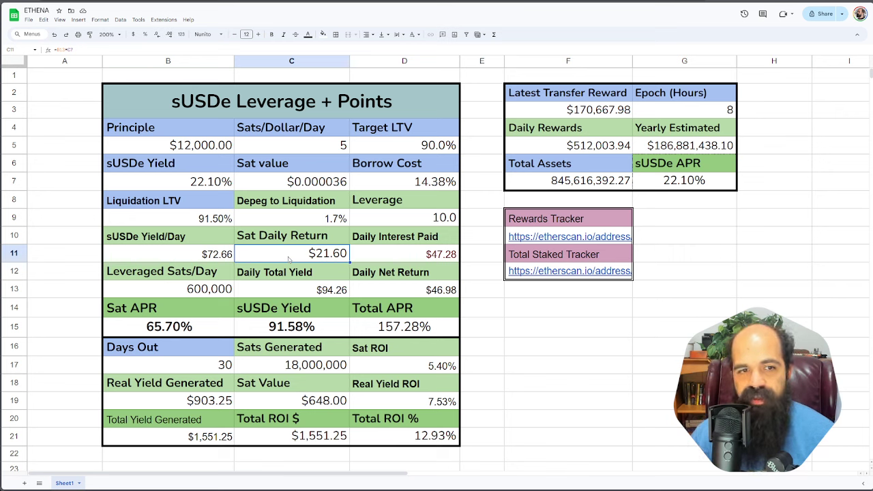
click(371, 258)
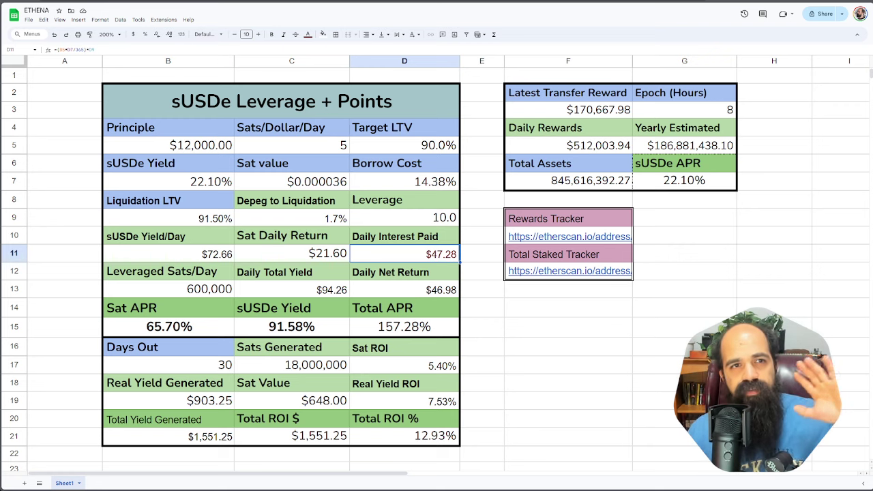
key(ctrl+Tab)
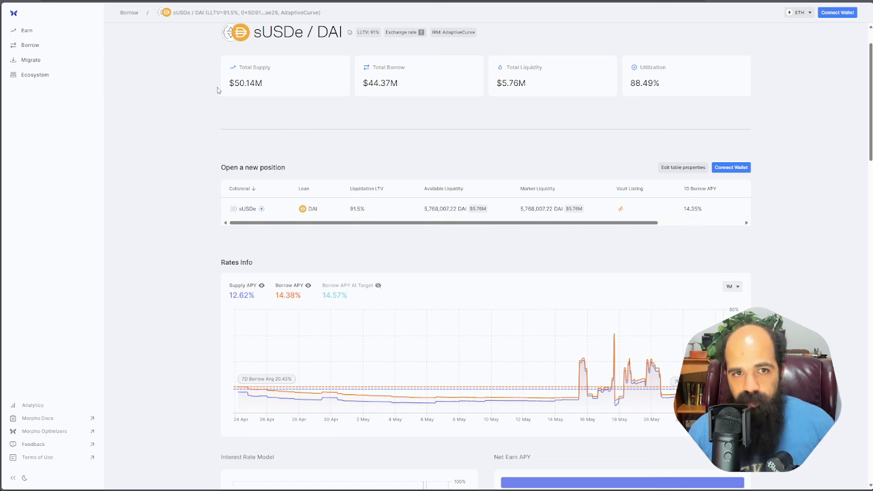
Go back from the sUSDe/DAI market page to Morpho Blue's borrow markets list
key(alt+Left)
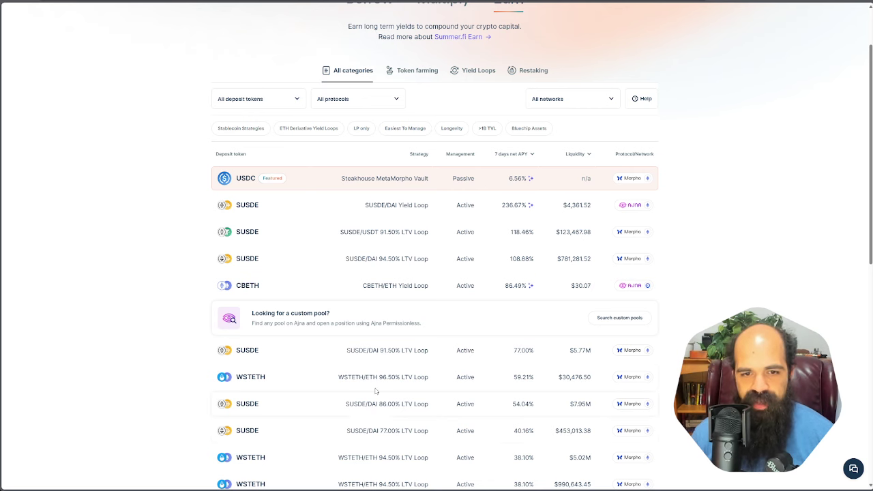
Open the SUSDE/DAI 91.50% LTV Loop strategy and enter a 10000 SUSDE deposit
click(311, 362)
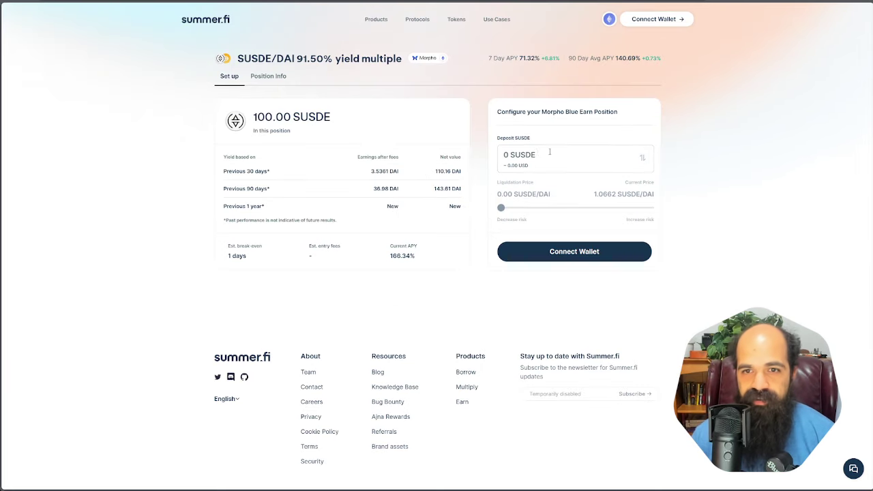
click(530, 154)
text(10000)
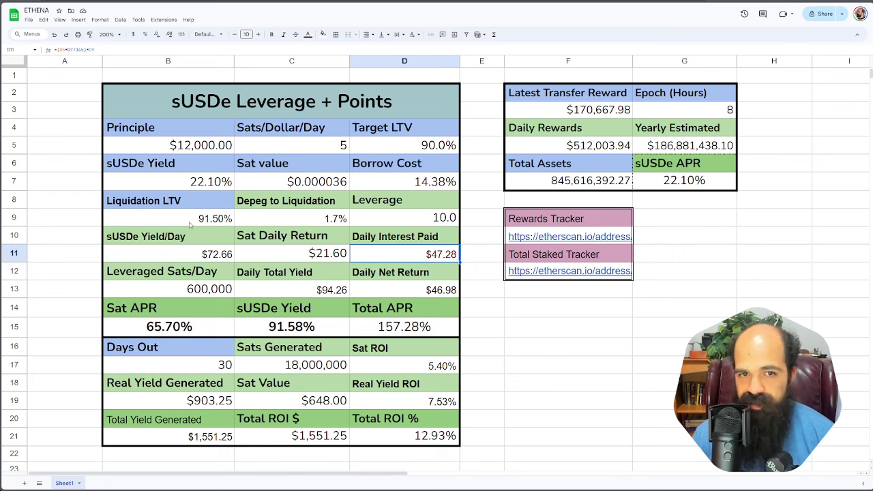
Check the depeg-to-liquidation figure, then change the Target LTV to 85%
click(299, 221)
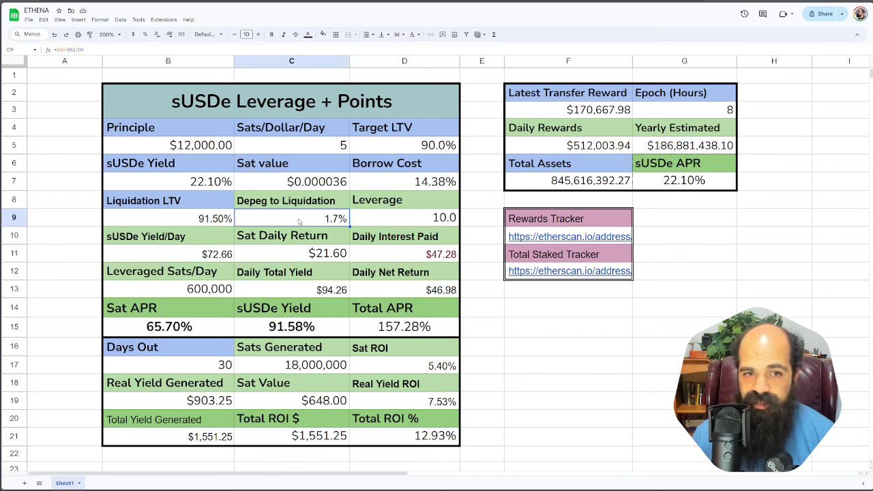
click(393, 151)
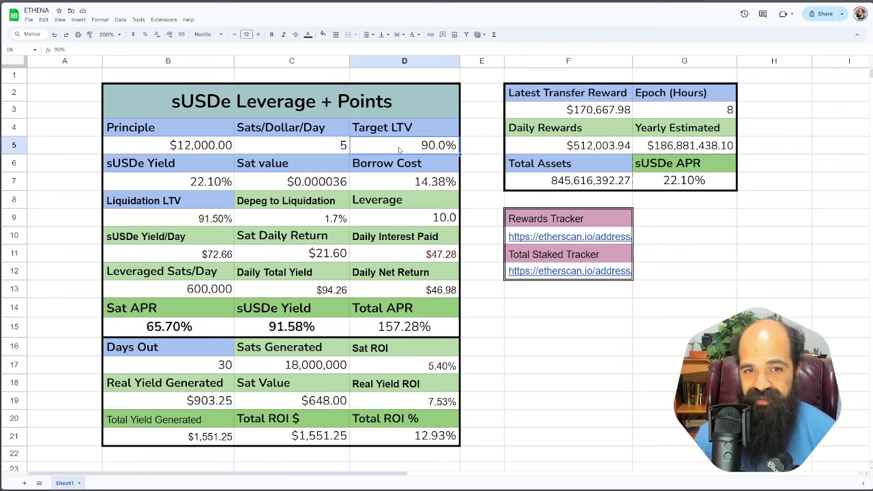
text(85)
key(Return)
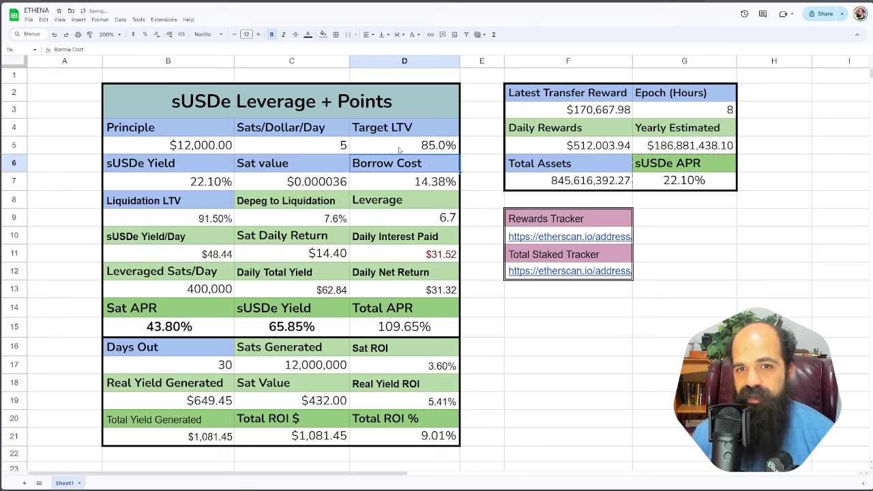
Review the leveraged sUSDe Yield formula and the recalculated 109.65% Total APR
click(399, 149)
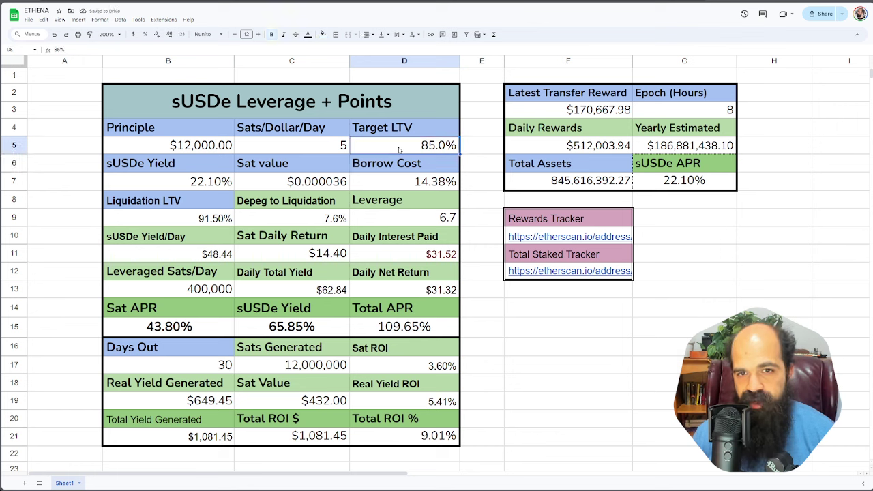
click(307, 330)
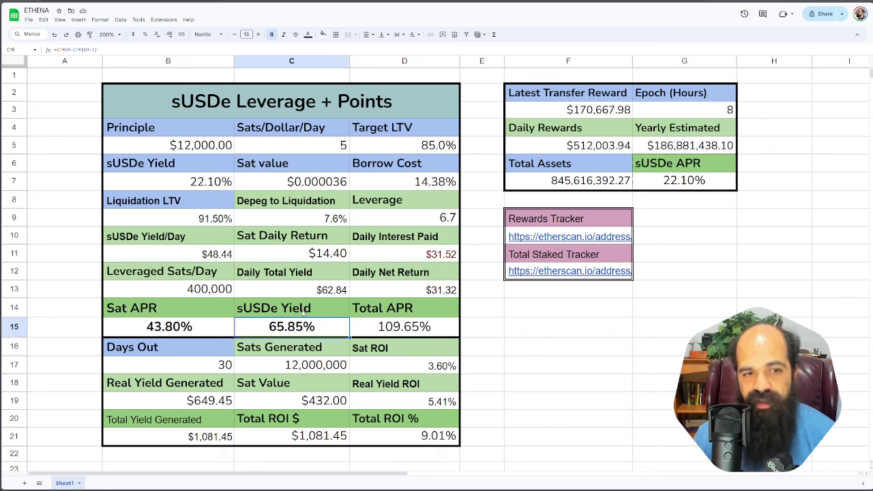
drag(386, 313, 396, 327)
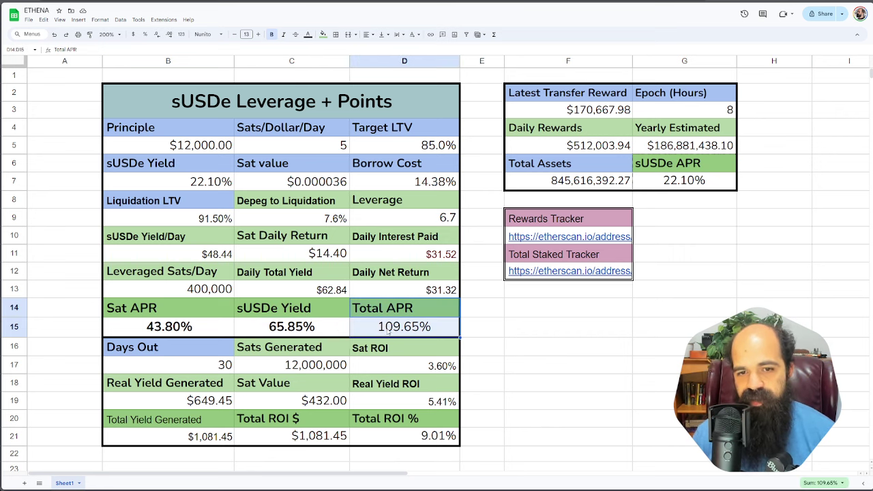
click(390, 331)
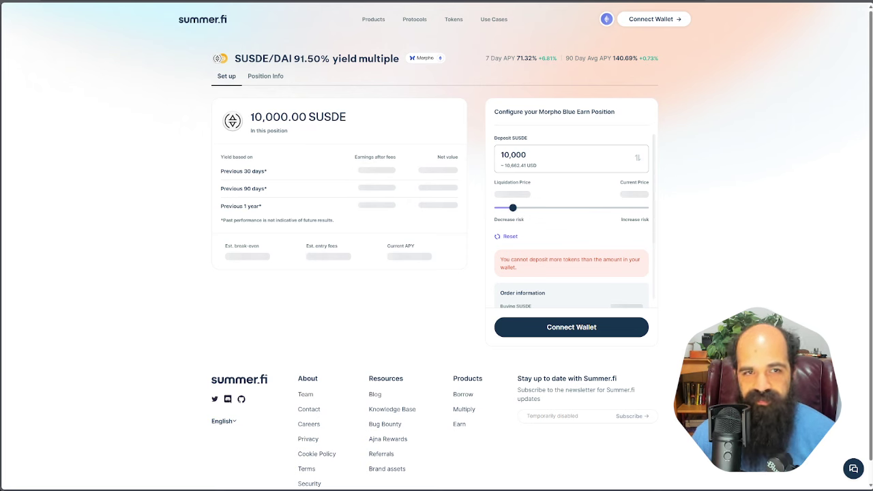
Go back to the summer.fi home page and reopen the SUSDE/DAI 91.50% LTV loop
click(202, 19)
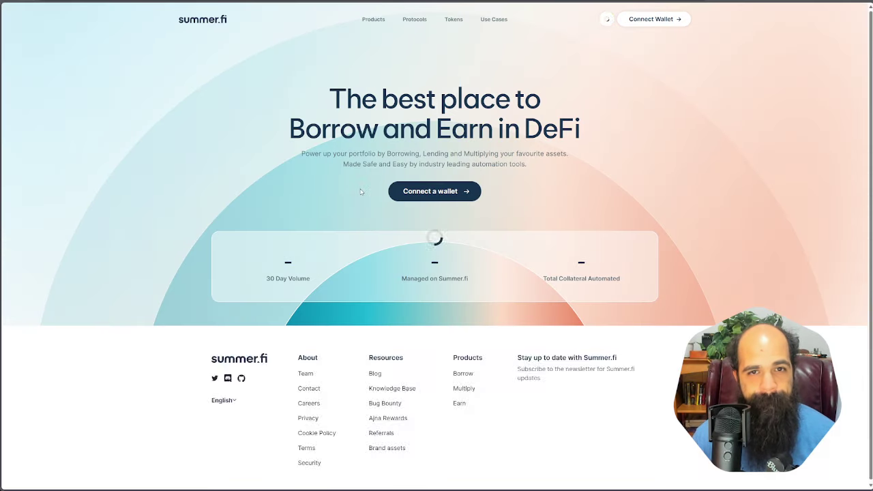
scroll(336, 200, down, 15)
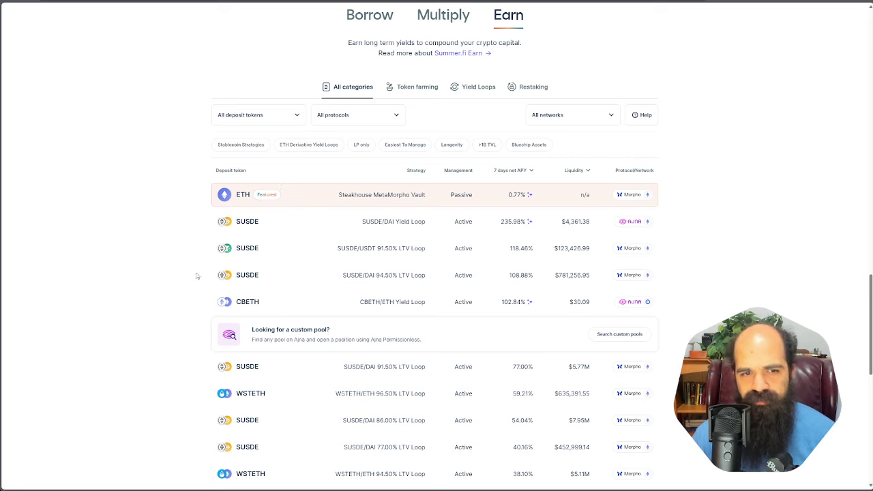
scroll(234, 254, down, 1)
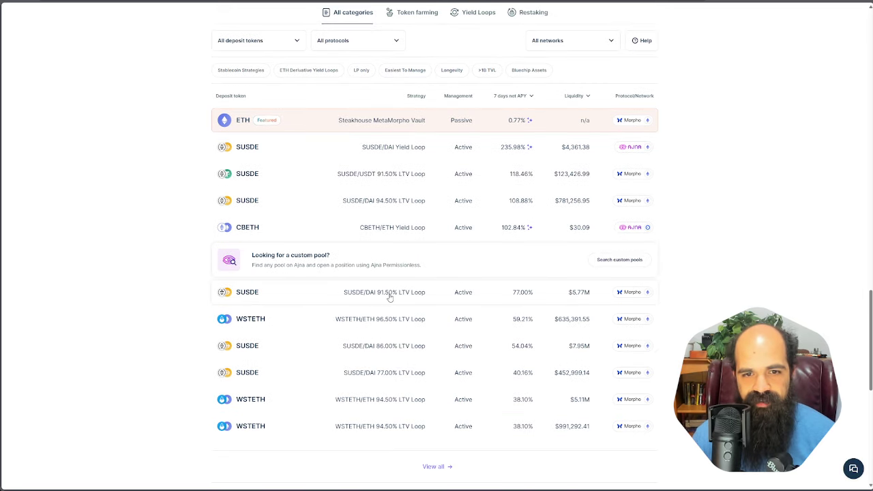
click(493, 293)
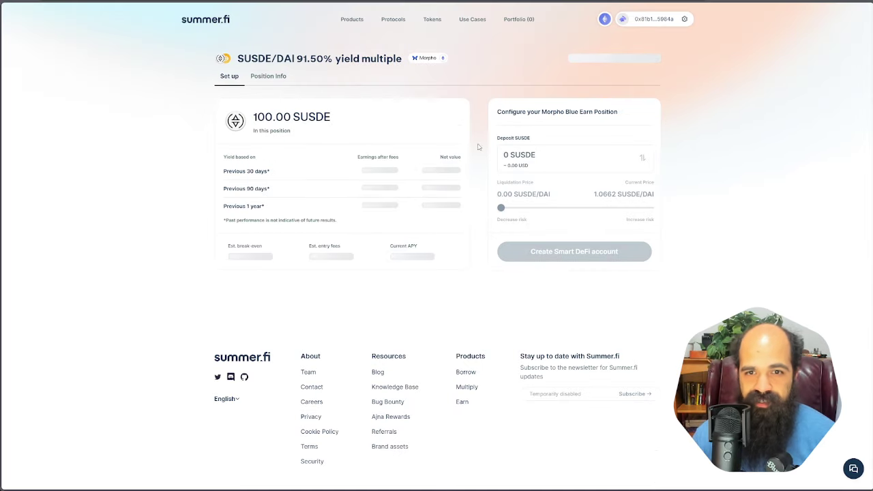
Deposit 10,000 SUSDE and push leverage to 10.00x at 90.00% LTV, borrowing 92,058.21 DAI
click(526, 158)
text(100000)
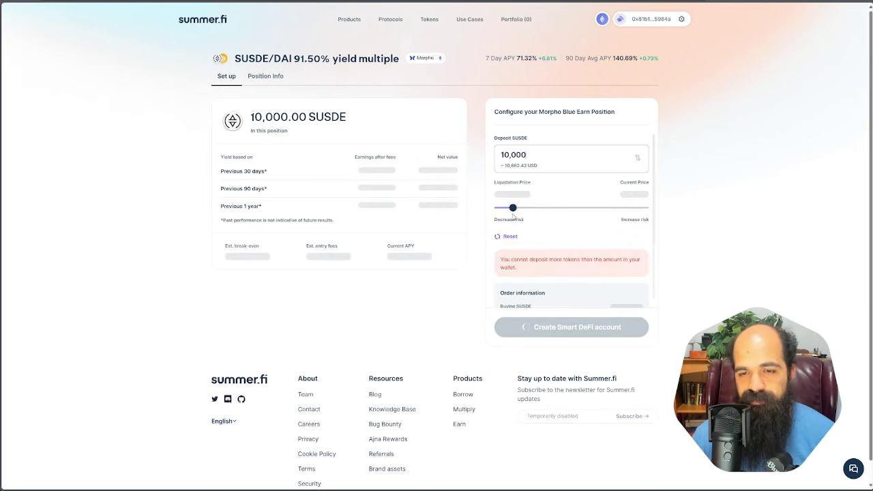
scroll(600, 230, down, 1)
scroll(593, 245, down, 1)
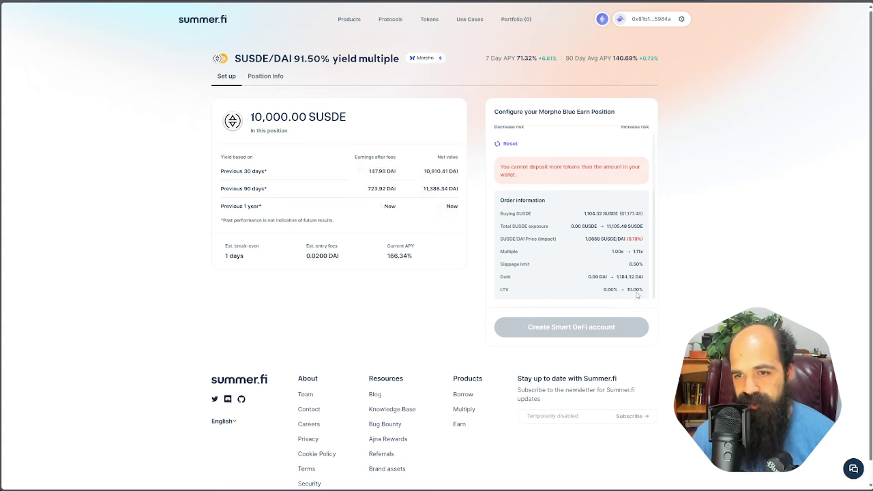
scroll(569, 212, up, 1)
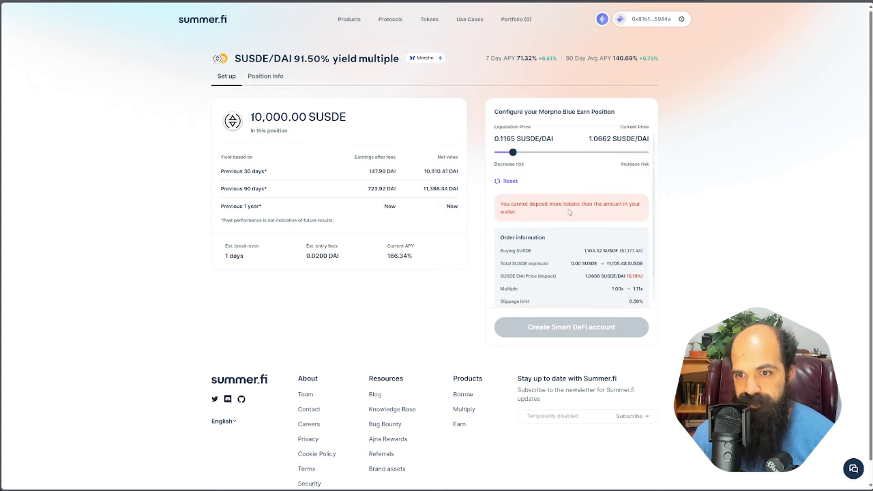
drag(531, 156, 643, 155)
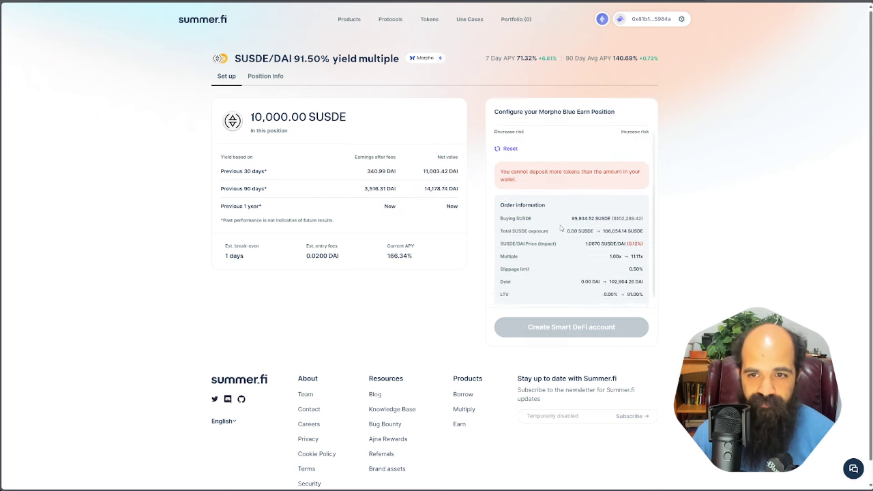
scroll(552, 225, up, 2)
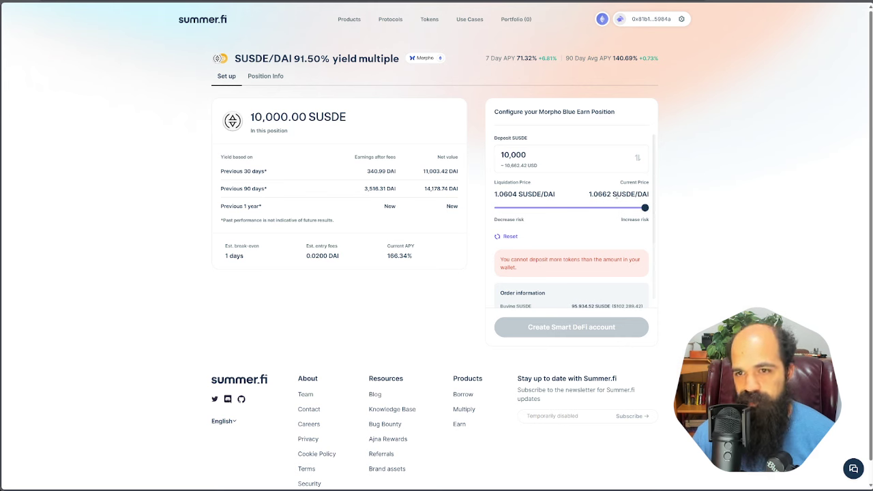
scroll(614, 193, down, 3)
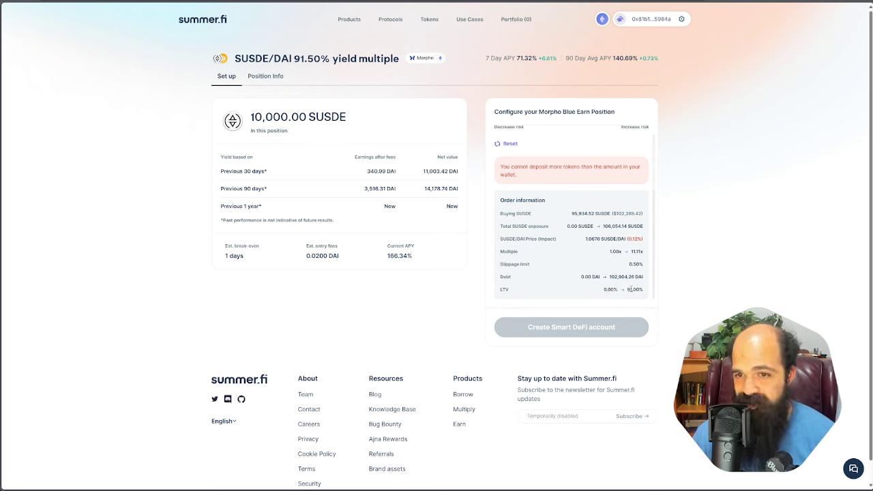
scroll(633, 289, up, 2)
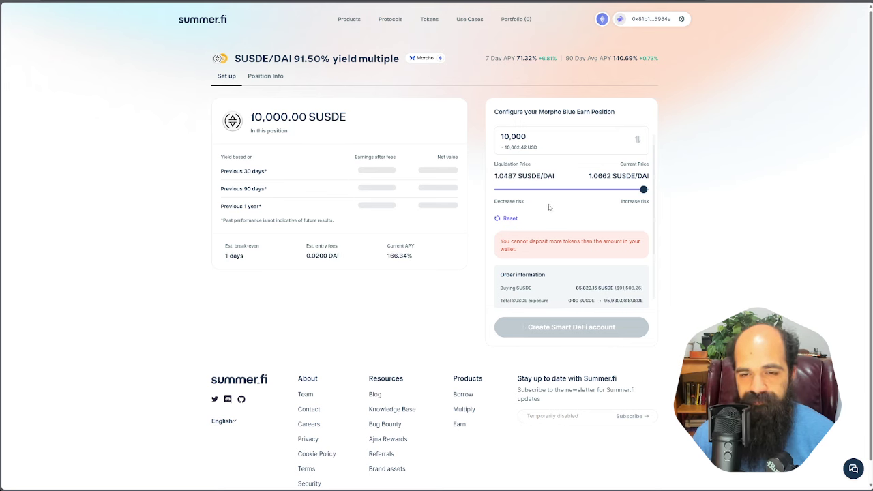
scroll(556, 208, down, 1)
scroll(556, 208, down, 2)
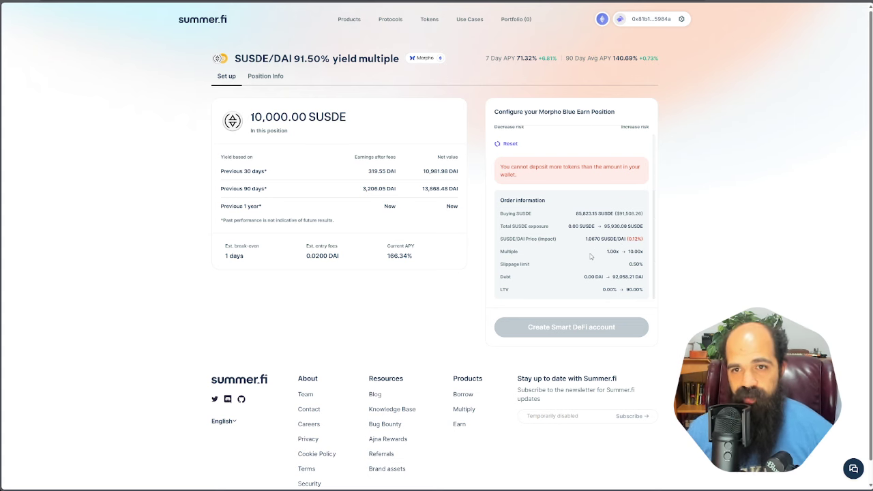
scroll(592, 255, up, 3)
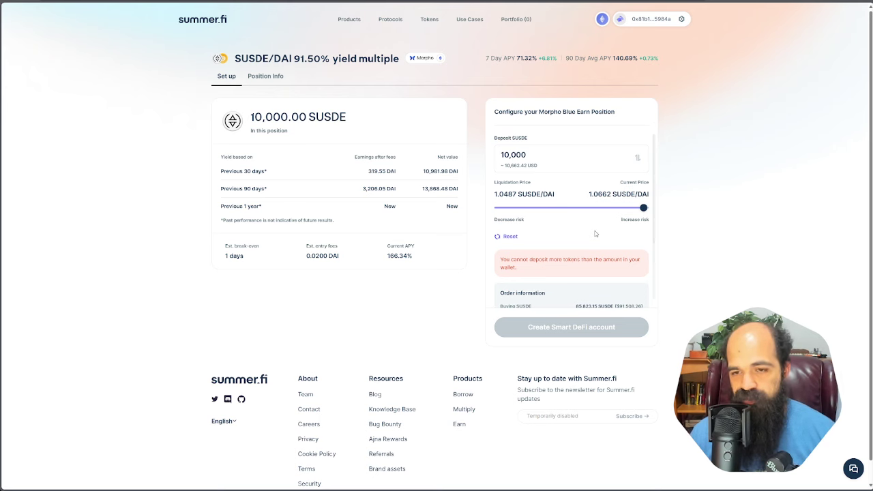
scroll(590, 237, down, 3)
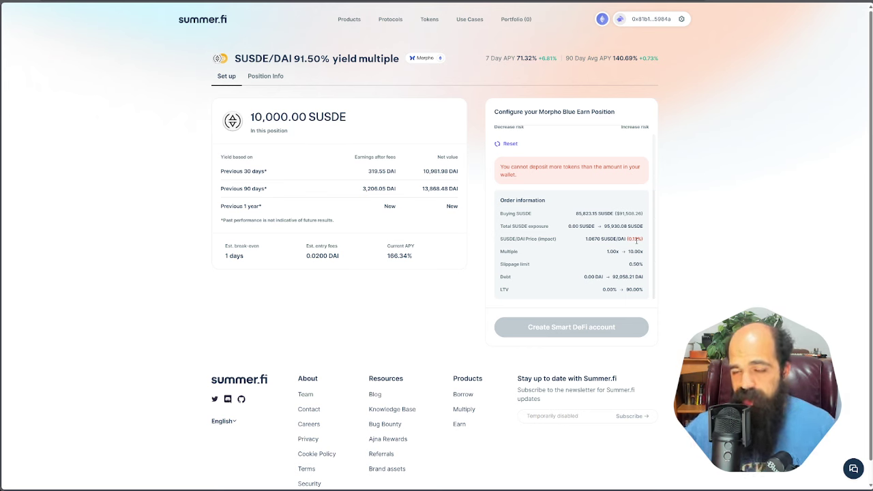
scroll(605, 225, up, 2)
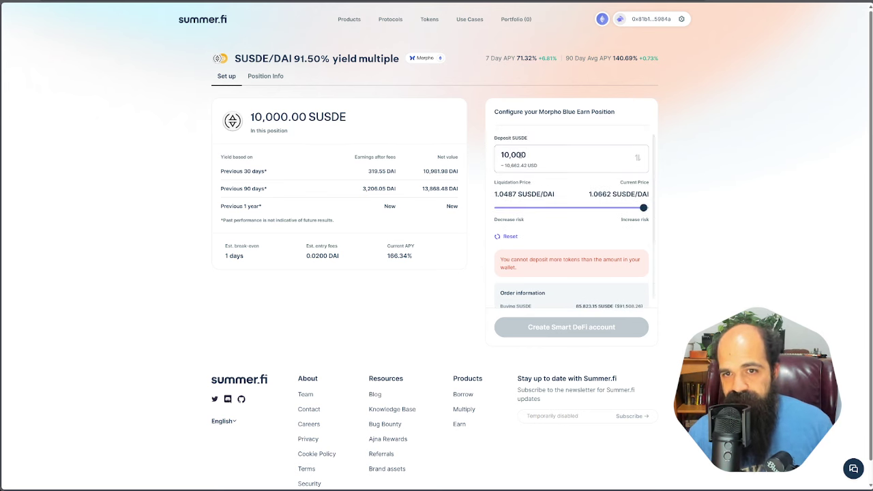
scroll(594, 227, down, 2)
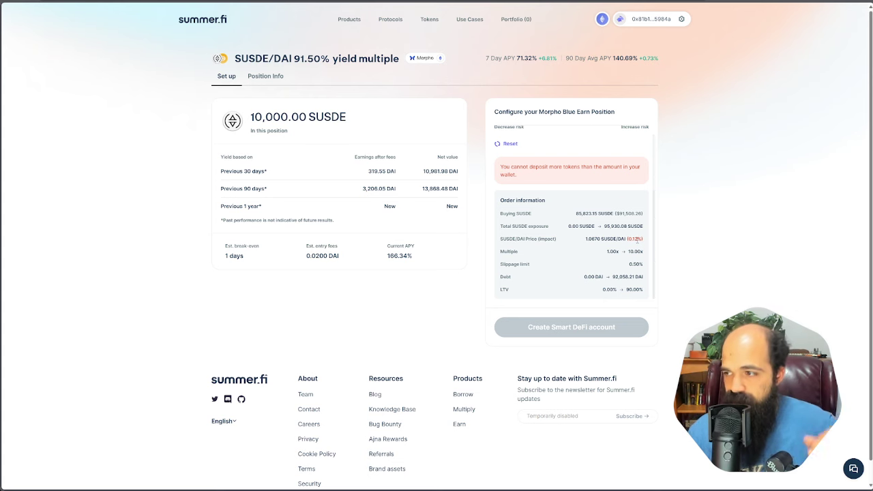
scroll(601, 255, up, 3)
scroll(627, 264, down, 2)
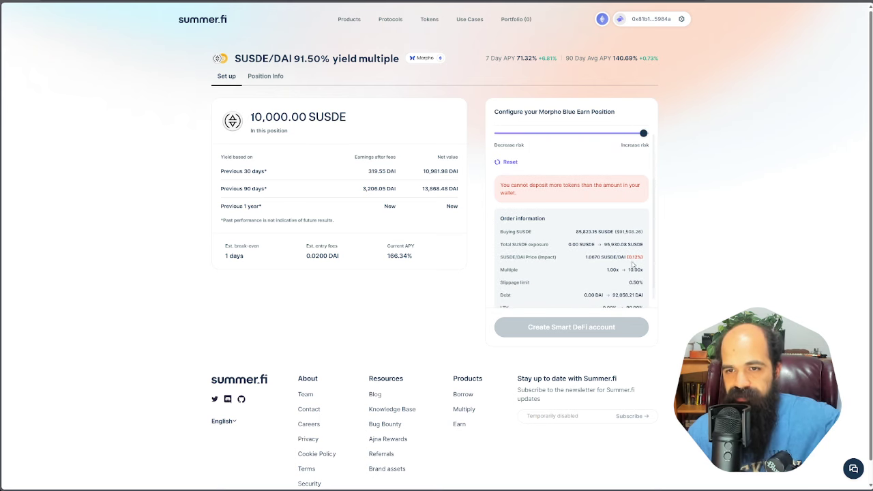
scroll(633, 266, up, 3)
scroll(636, 261, down, 4)
scroll(614, 249, up, 3)
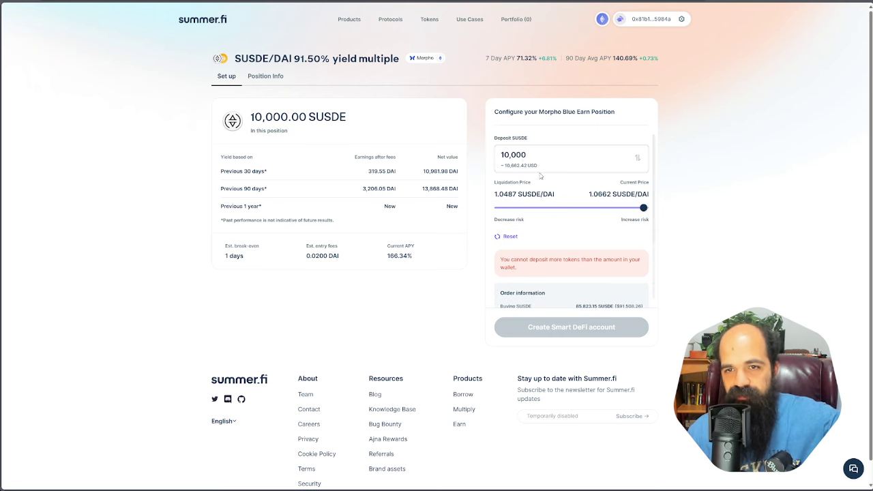
scroll(583, 240, down, 3)
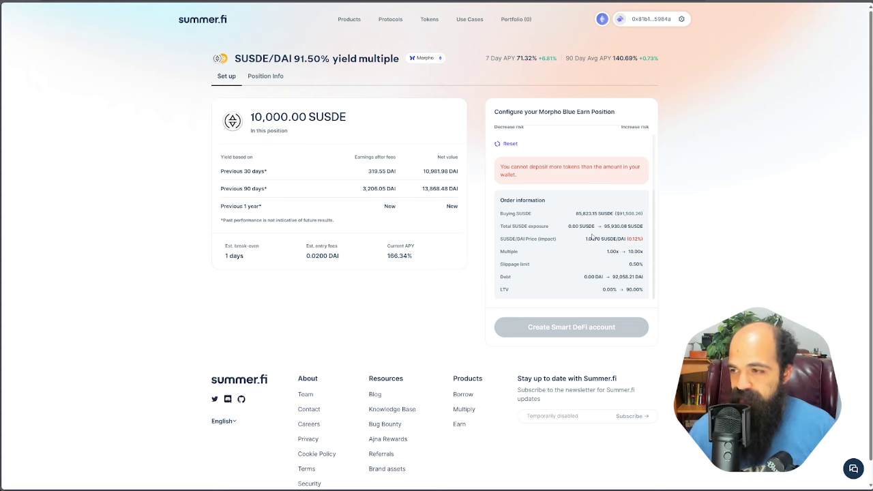
drag(256, 262, 225, 244)
click(242, 271)
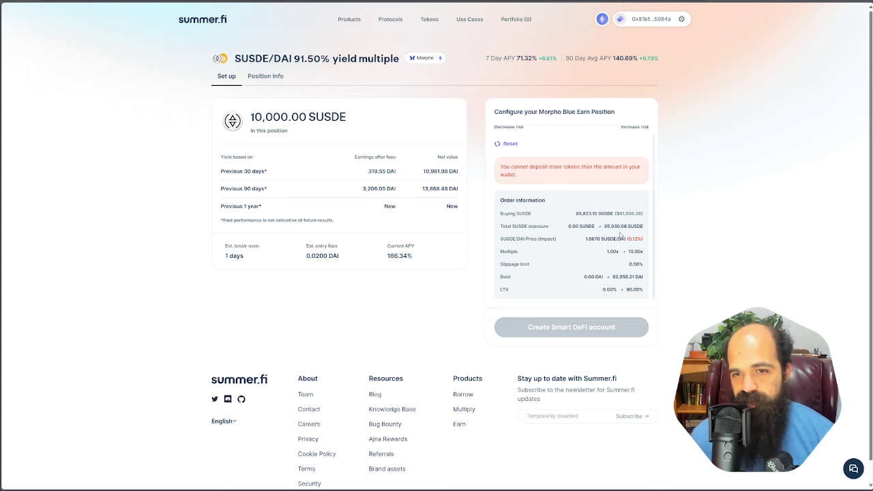
click(264, 77)
click(256, 209)
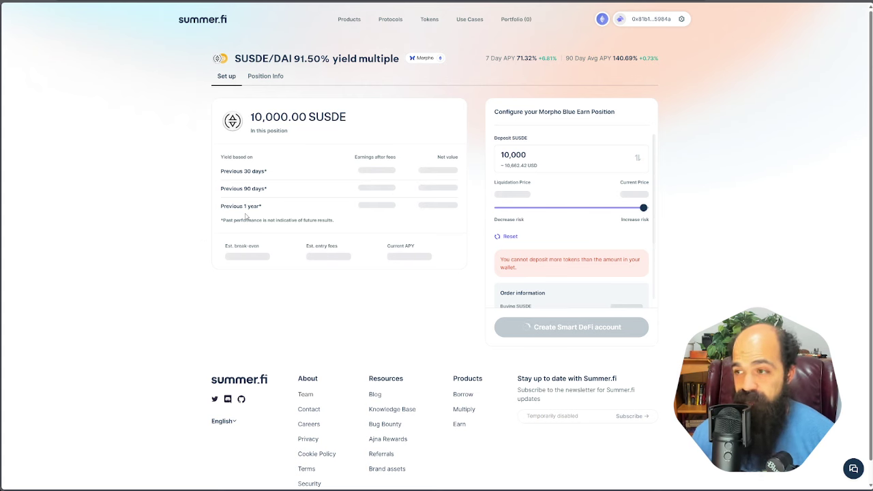
scroll(620, 285, down, 3)
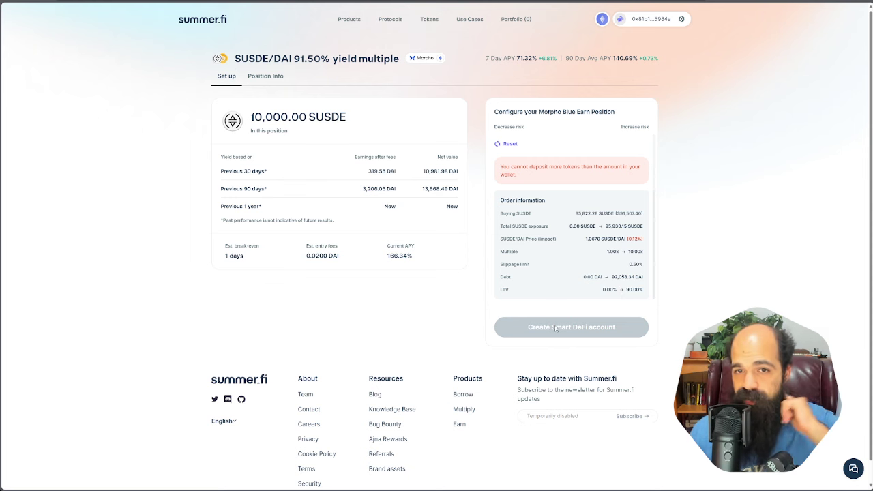
On the ETHENA sheet, change the Target LTV in D5 to 90%
key(ctrl+Tab)
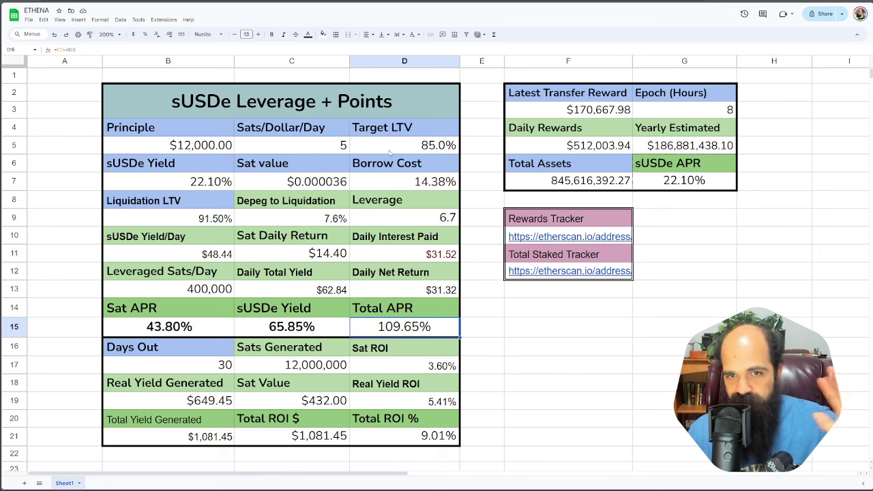
click(403, 147)
text(90)
key(Return)
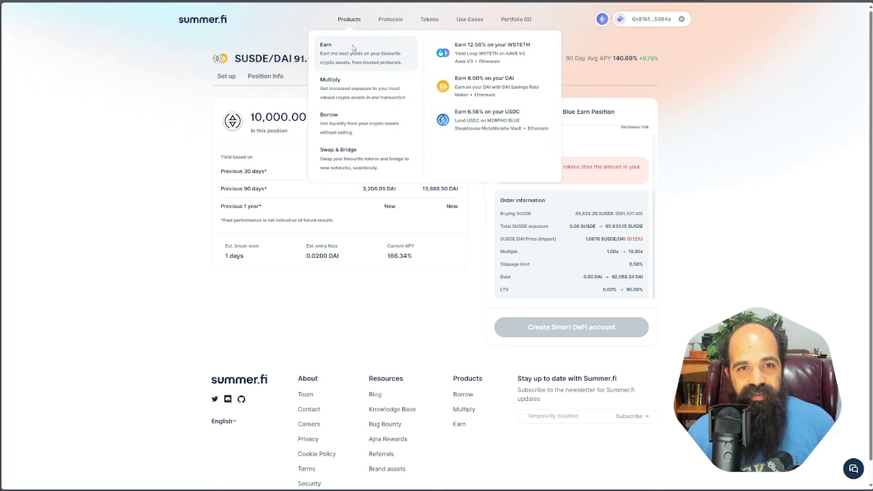
Open Summer.fi's Earn page and scroll down to the yield pools table
click(353, 47)
scroll(247, 360, down, 3)
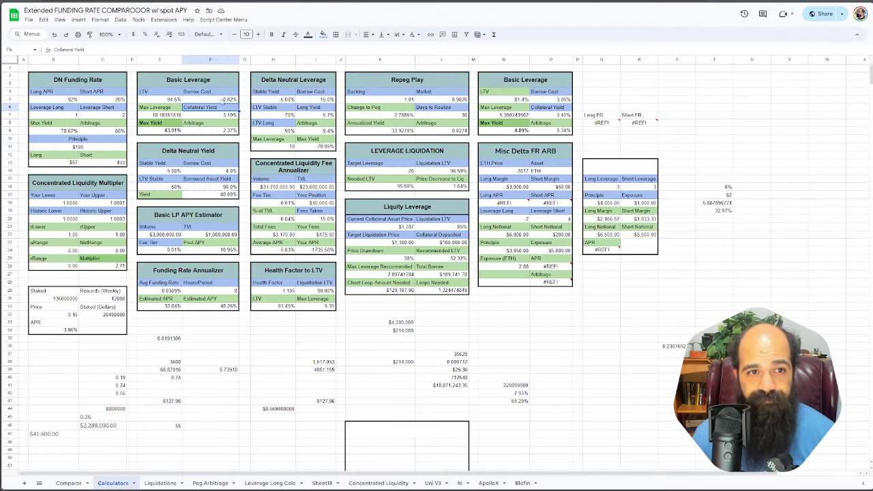
Set the Basic Leverage LTV in E5 to 96.5% and check the max leverage in E7
click(176, 100)
text(96)
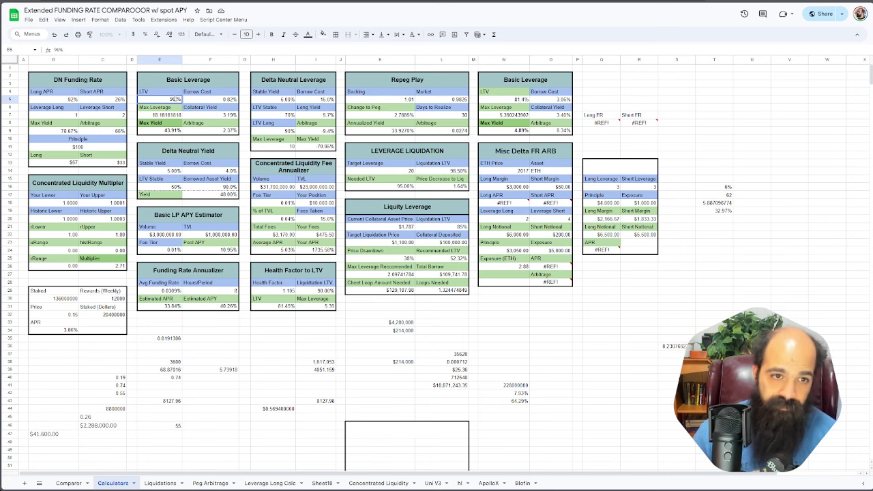
text(.5)
key(Return)
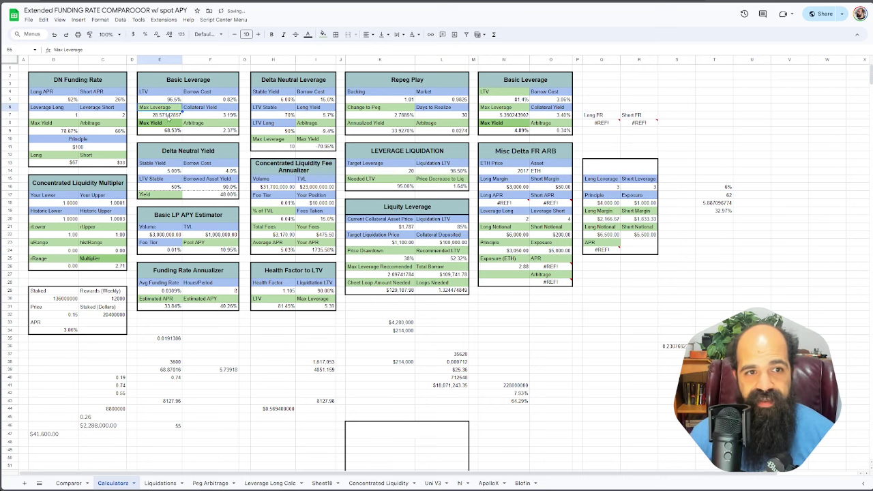
click(169, 116)
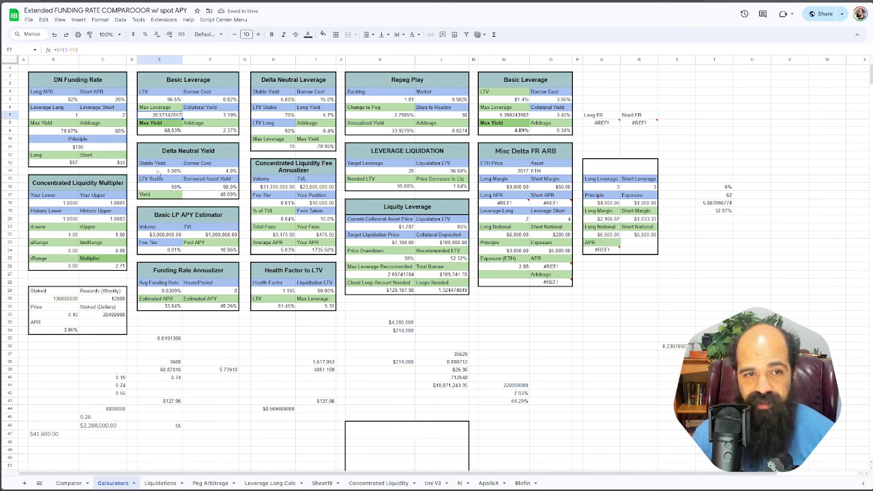
Enter 600,000 in S4 and compute =S4/(E7-1) in S5, giving $21,762
click(682, 91)
text(600,000)
key(Return)
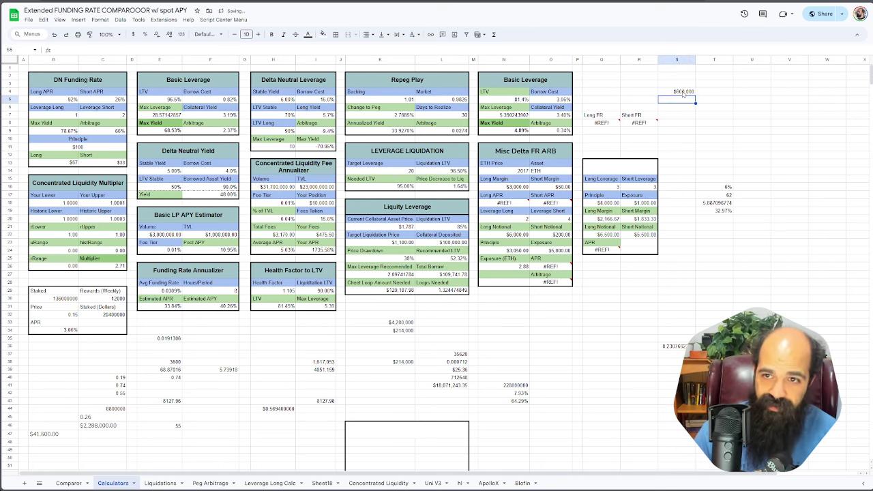
text(=)
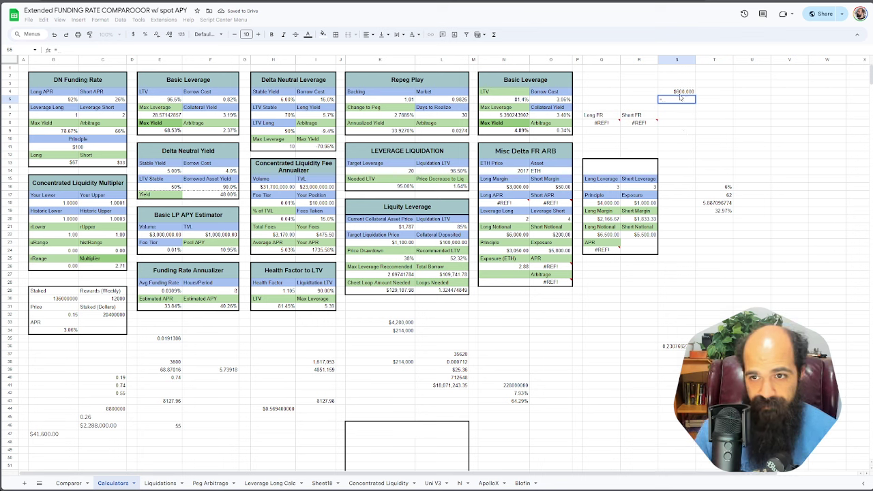
click(681, 93)
text(/()
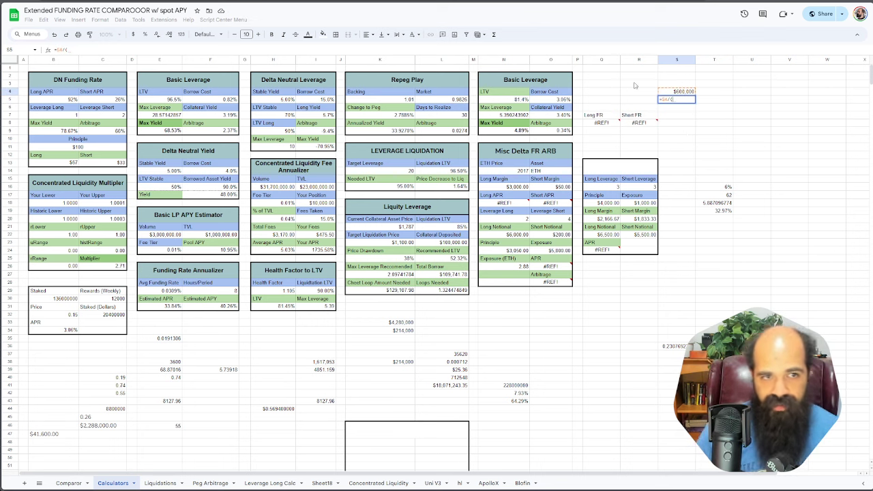
click(168, 114)
text(-1)
key(Return)
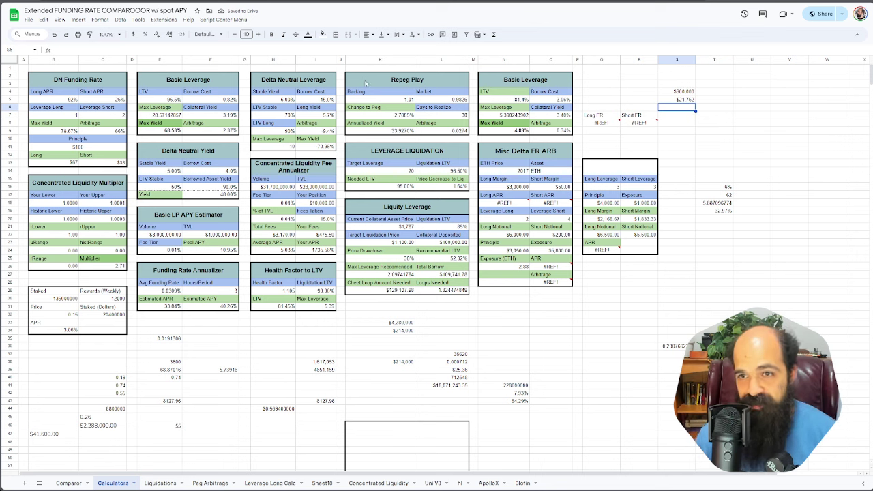
click(686, 100)
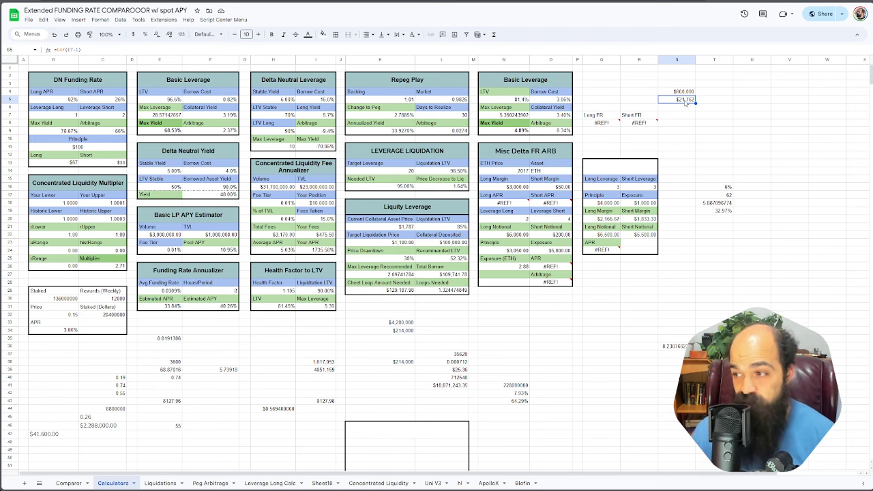
click(685, 122)
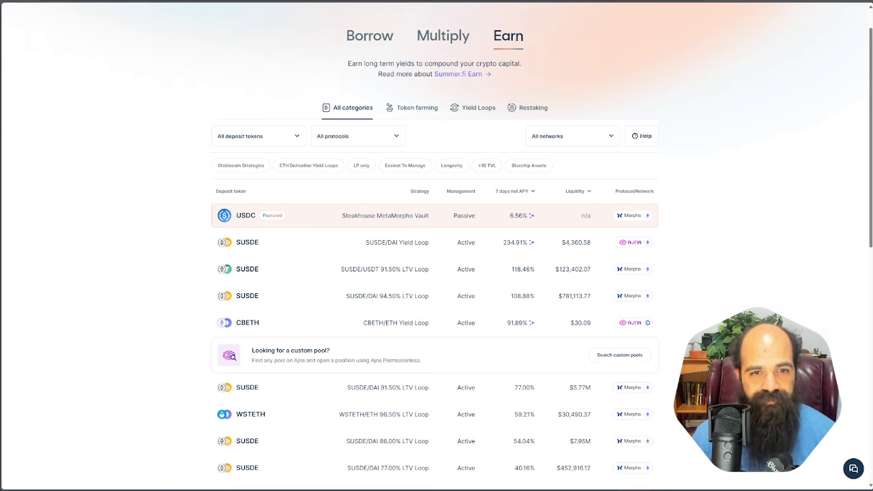
scroll(526, 344, down, 2)
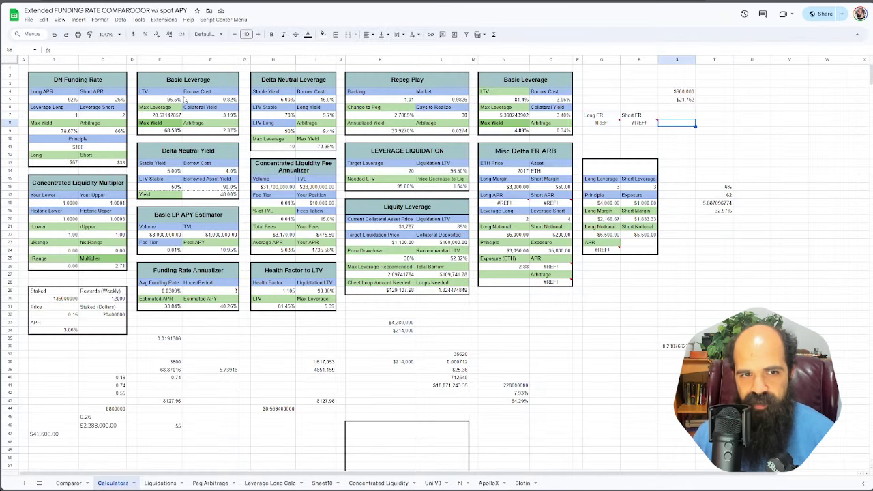
Change the Basic Leverage LTV in E5 to 94.5%, bringing max yield to 43.91%
click(174, 100)
text(94.5%)
key(Return)
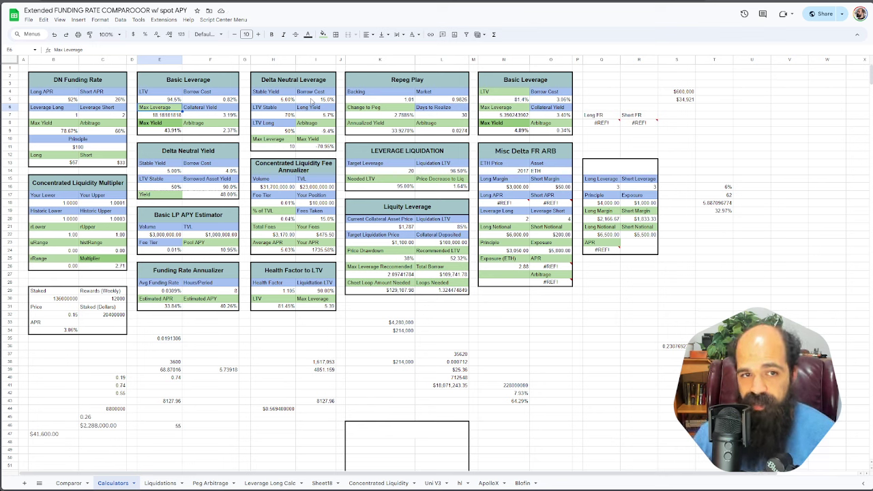
click(205, 99)
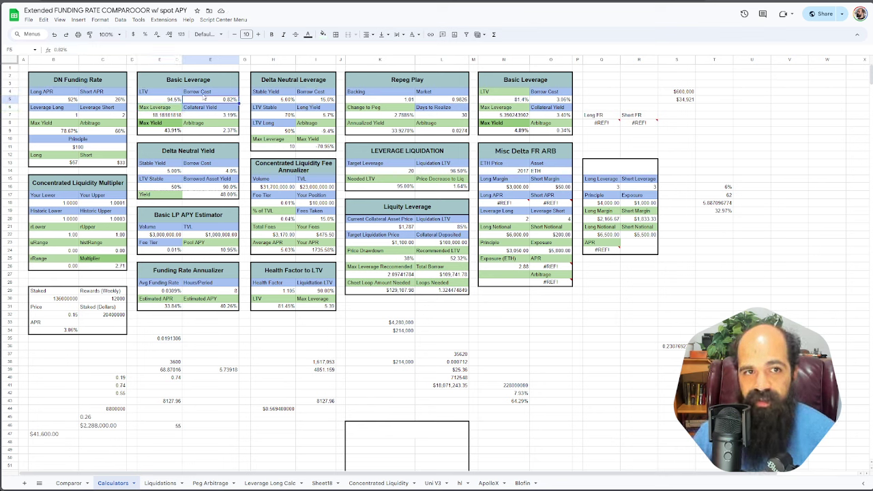
key(ctrl+Tab)
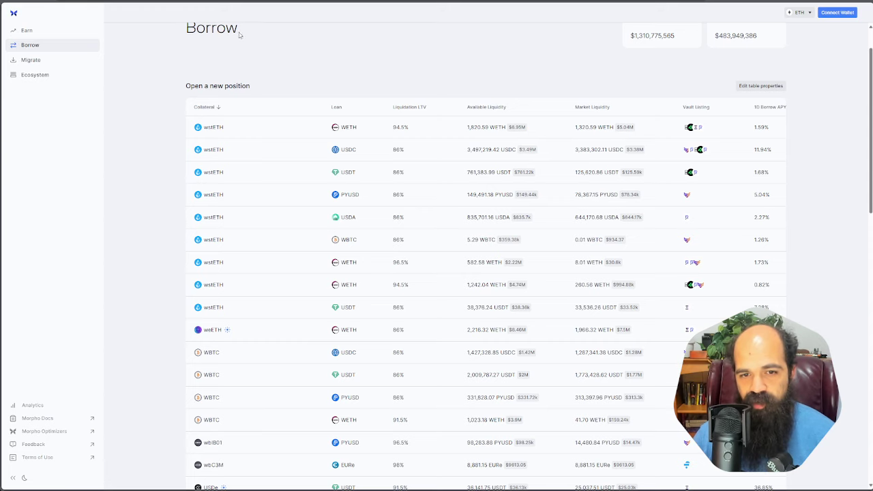
Open Morpho's wstETH/WETH 94.5% LLTV market to view its 0.82% borrow APY
click(425, 287)
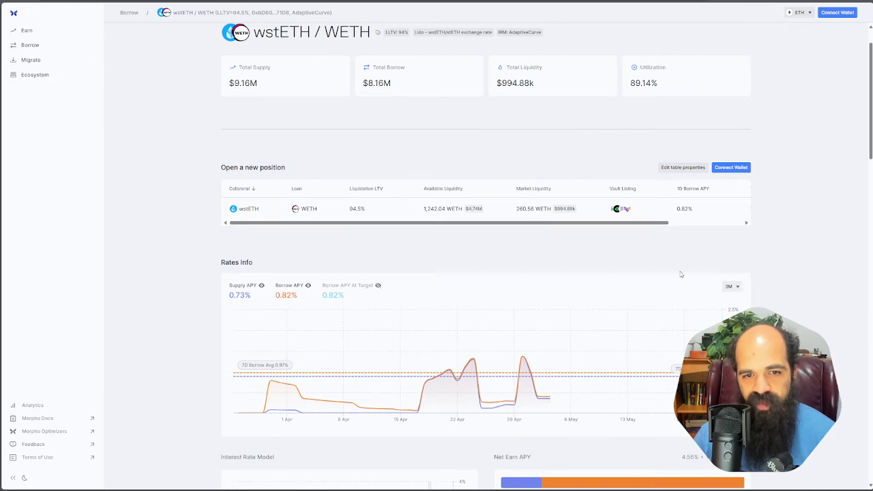
mouse_move(676, 394)
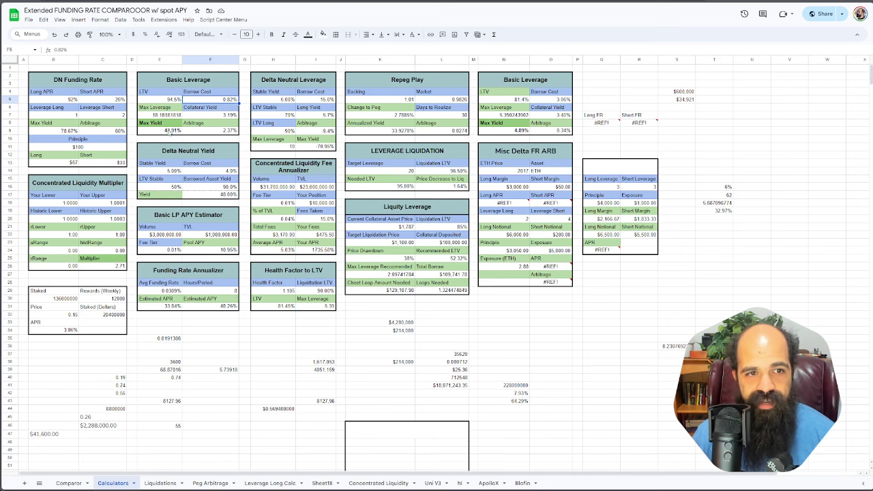
click(173, 131)
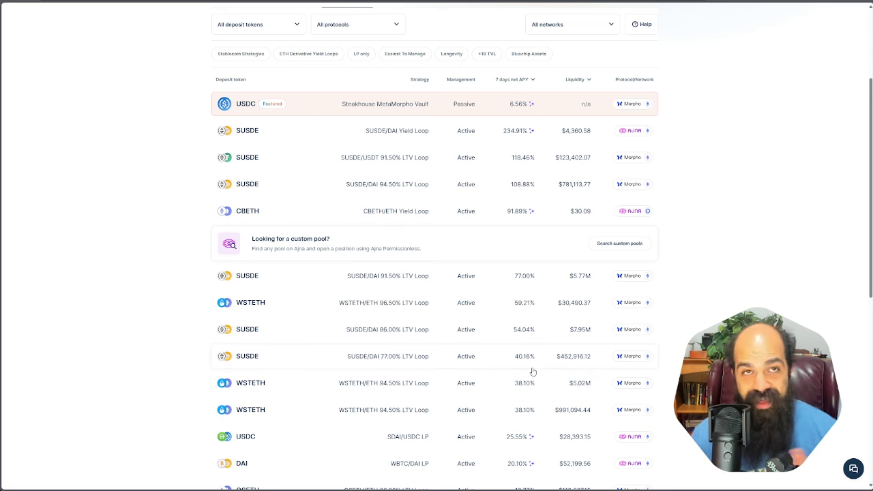
scroll(393, 373, down, 2)
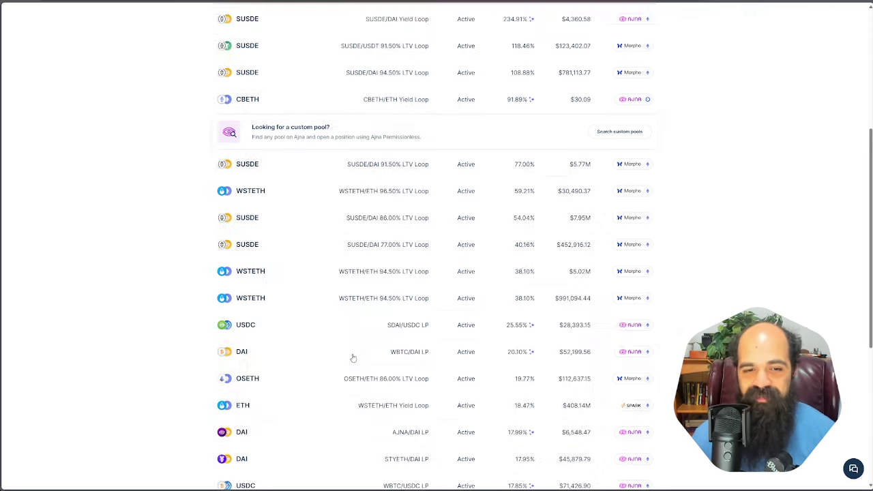
scroll(286, 358, down, 2)
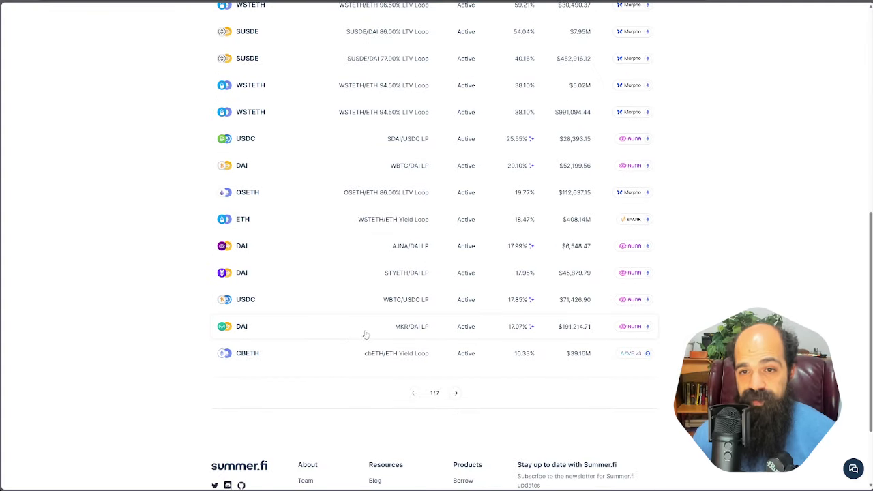
scroll(504, 355, up, 5)
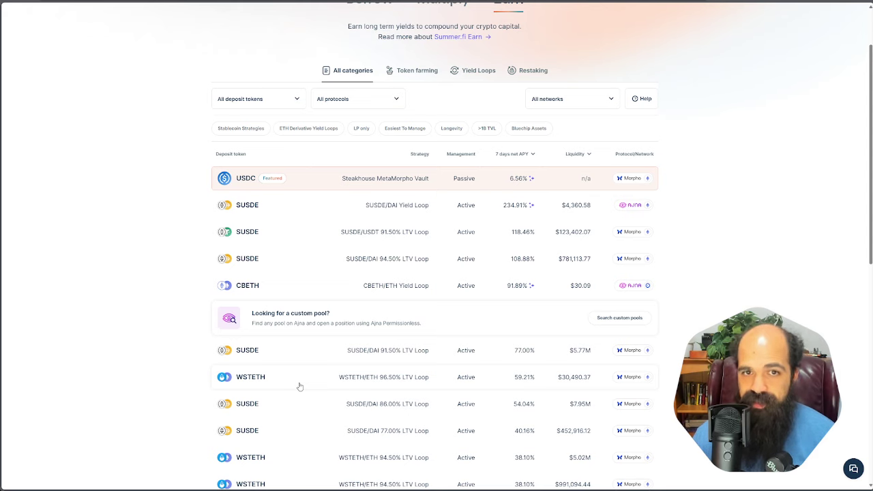
scroll(300, 386, up, 1)
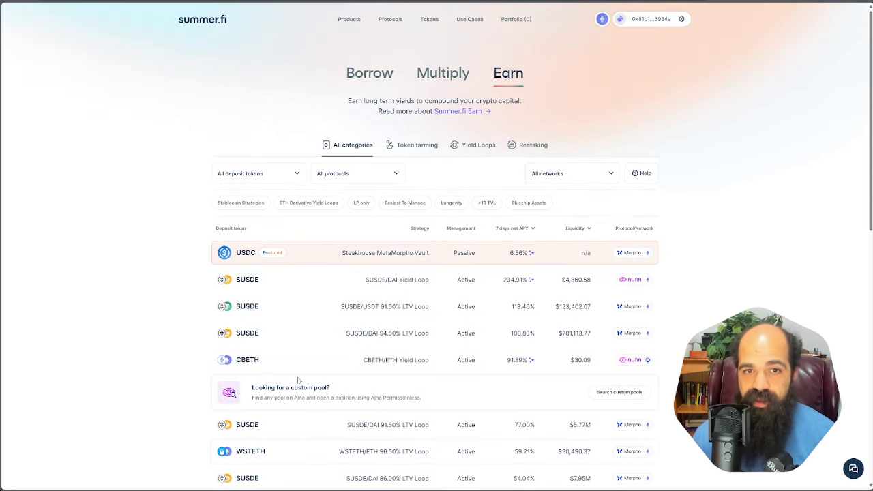
click(444, 76)
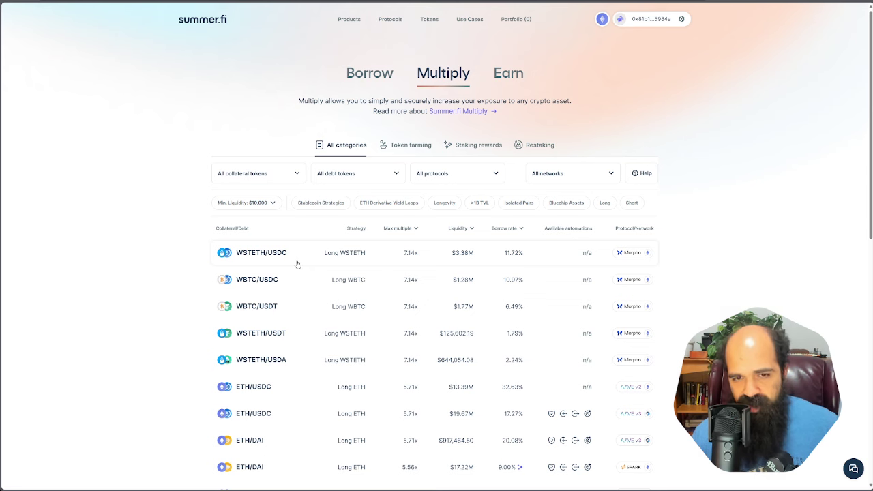
click(517, 72)
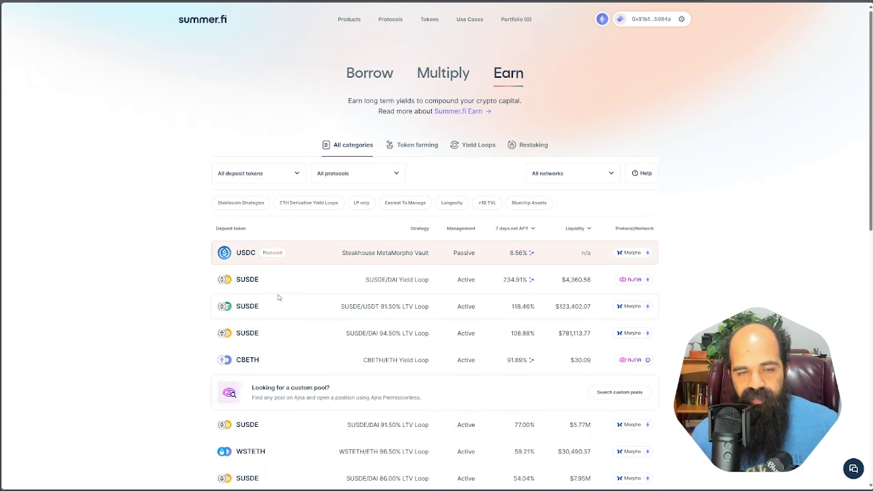
scroll(283, 303, down, 1)
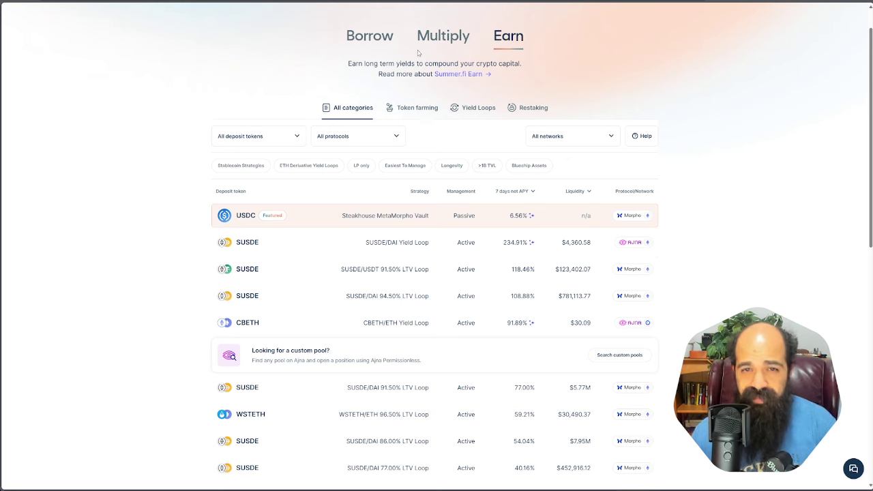
scroll(395, 228, down, 2)
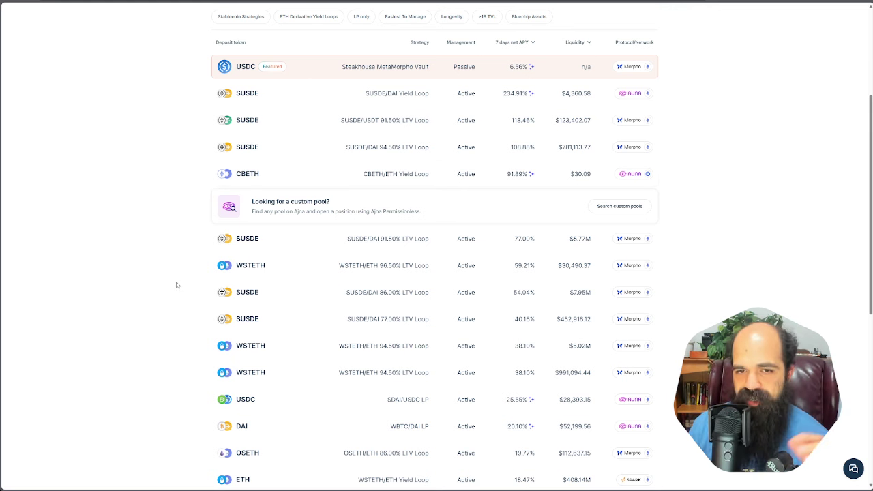
scroll(179, 285, up, 3)
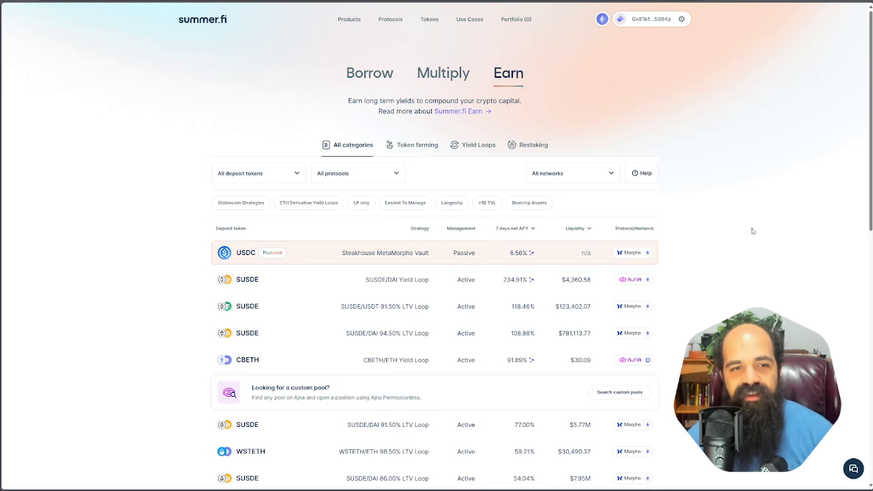
Return to the summer.fi home page, then open Earn from the Products menu
mouse_move(359, 22)
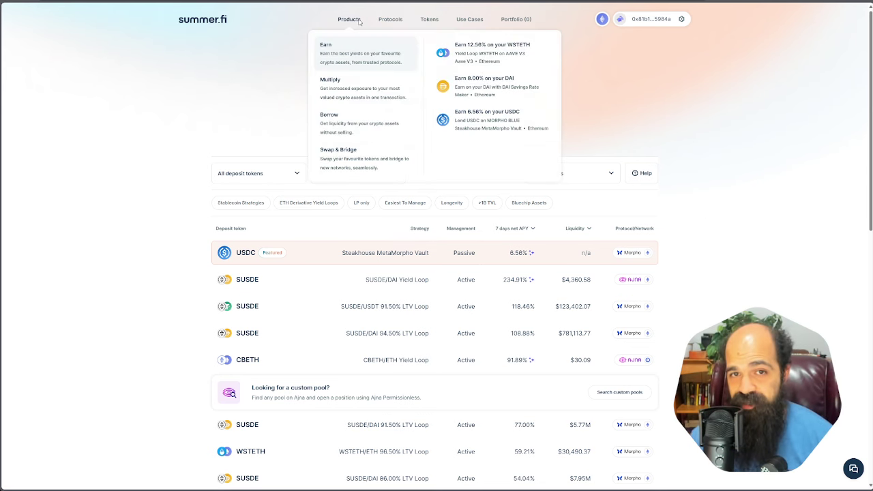
click(222, 25)
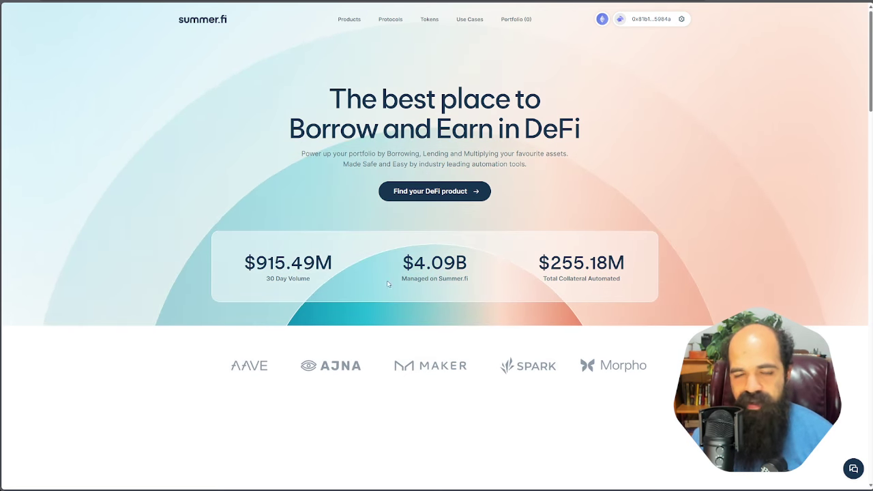
mouse_move(350, 21)
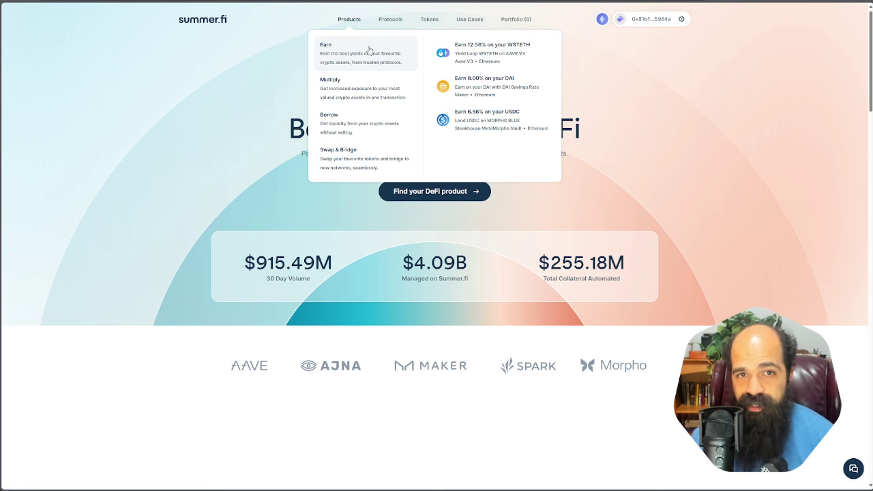
click(370, 50)
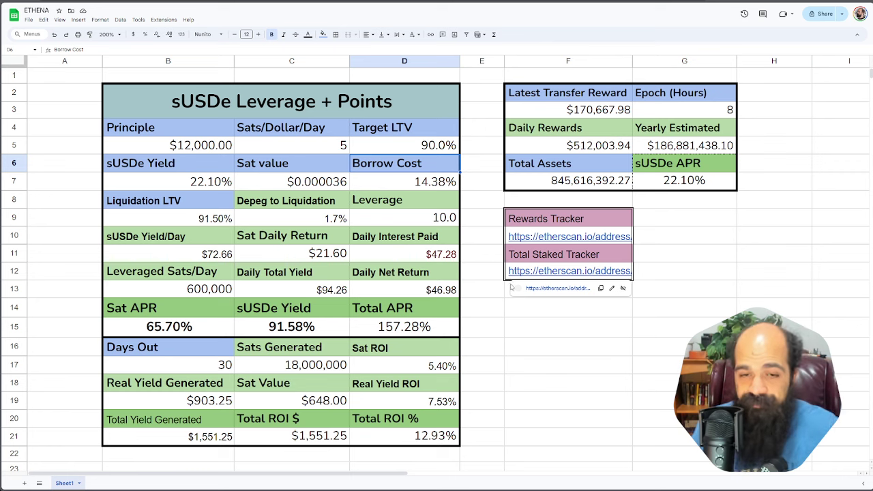
click(570, 349)
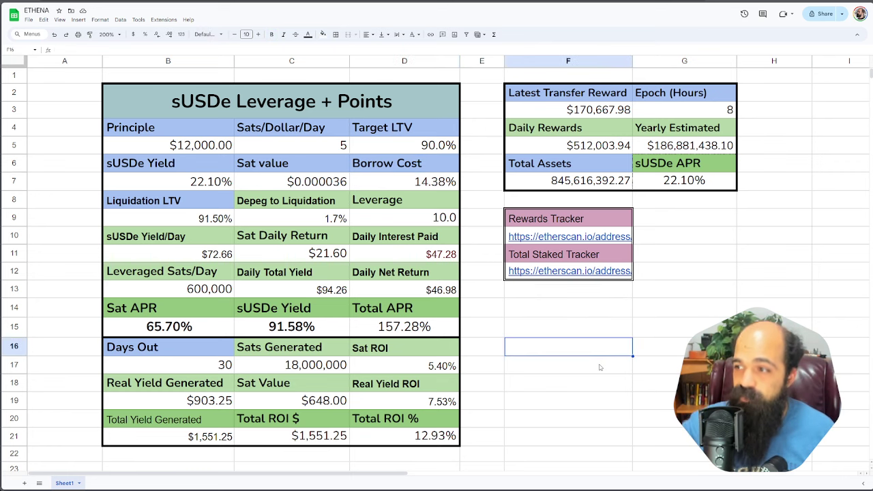